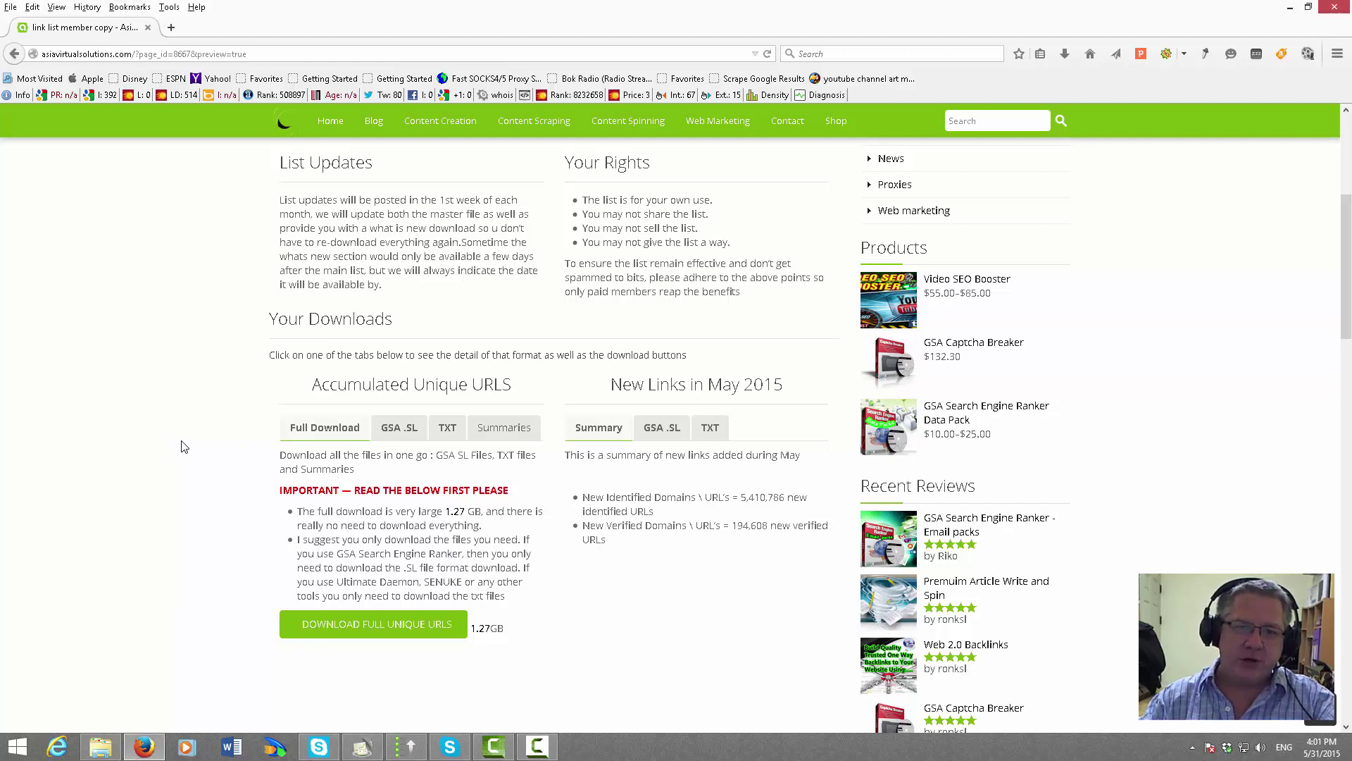
# - Switch Accumulated Unique URLs and New Links to GSA .SL downloads, then show the SL-List folder
pyautogui.scroll(5, 176, 447)
pyautogui.scroll(-6, 182, 447)
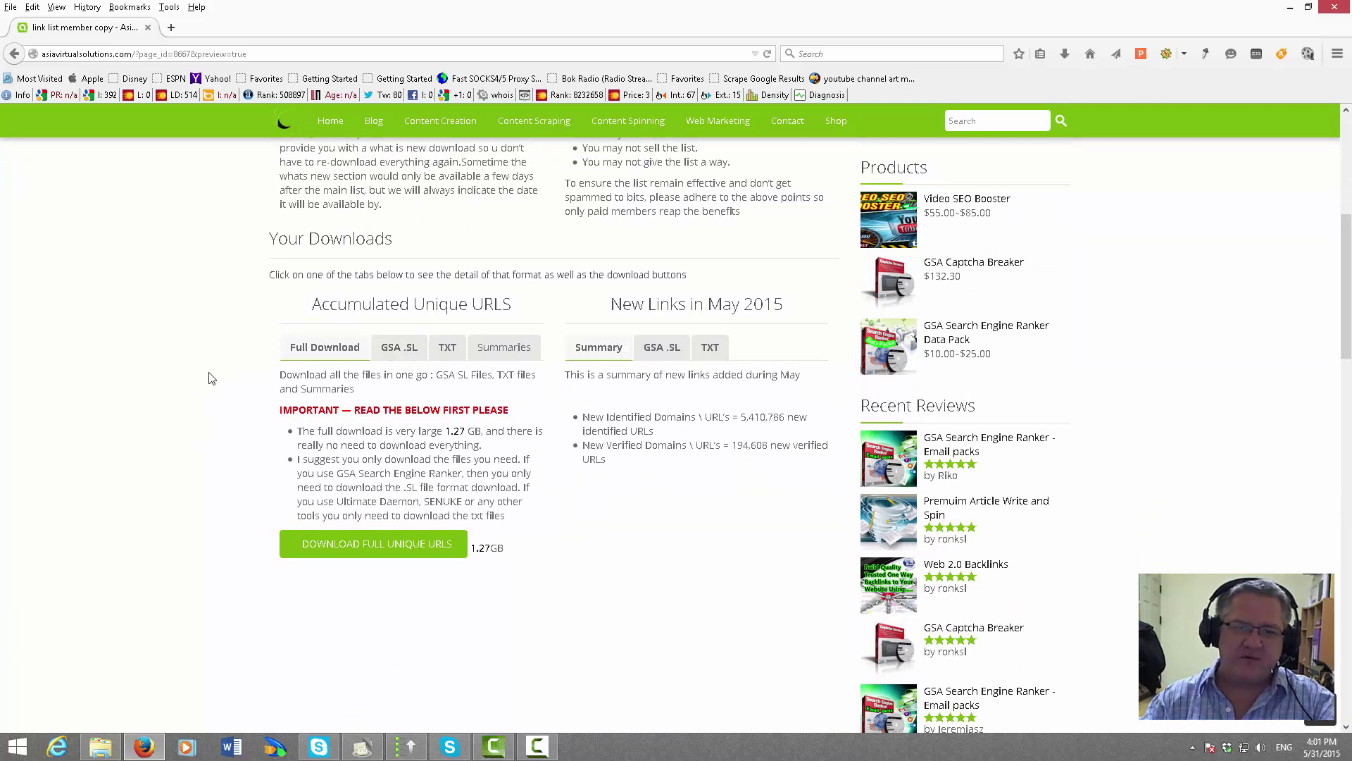
pyautogui.scroll(6, 156, 411)
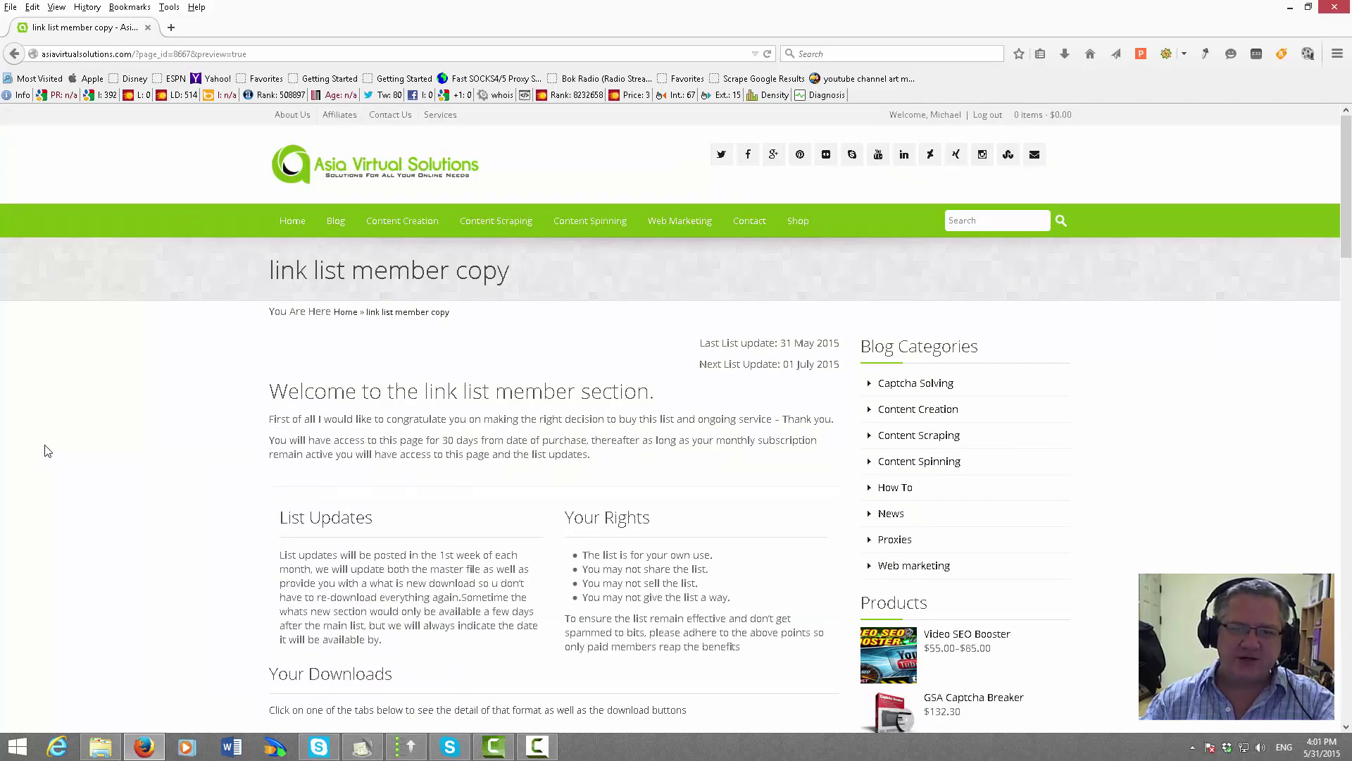
pyautogui.scroll(-8, 49, 451)
pyautogui.scroll(6, 52, 449)
pyautogui.scroll(-3, 53, 449)
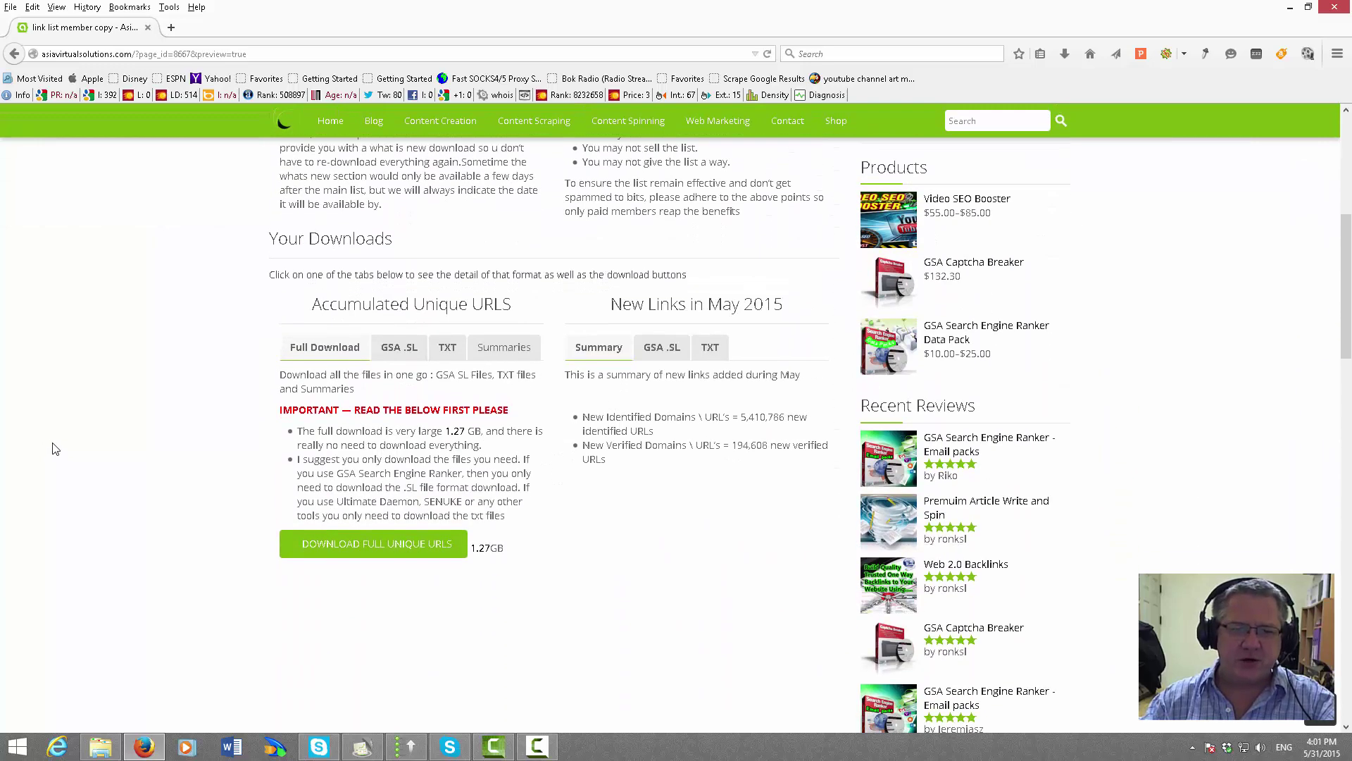
pyautogui.click(403, 350)
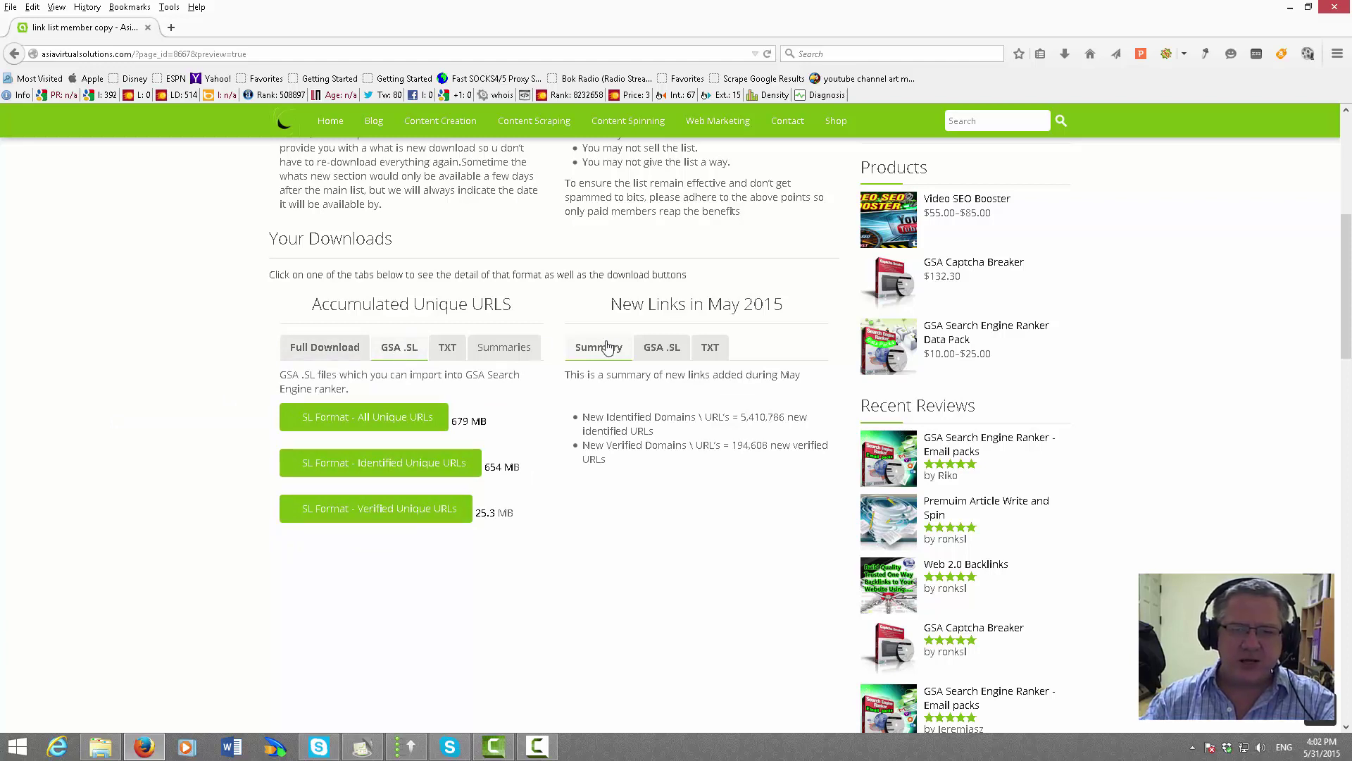
pyautogui.click(660, 349)
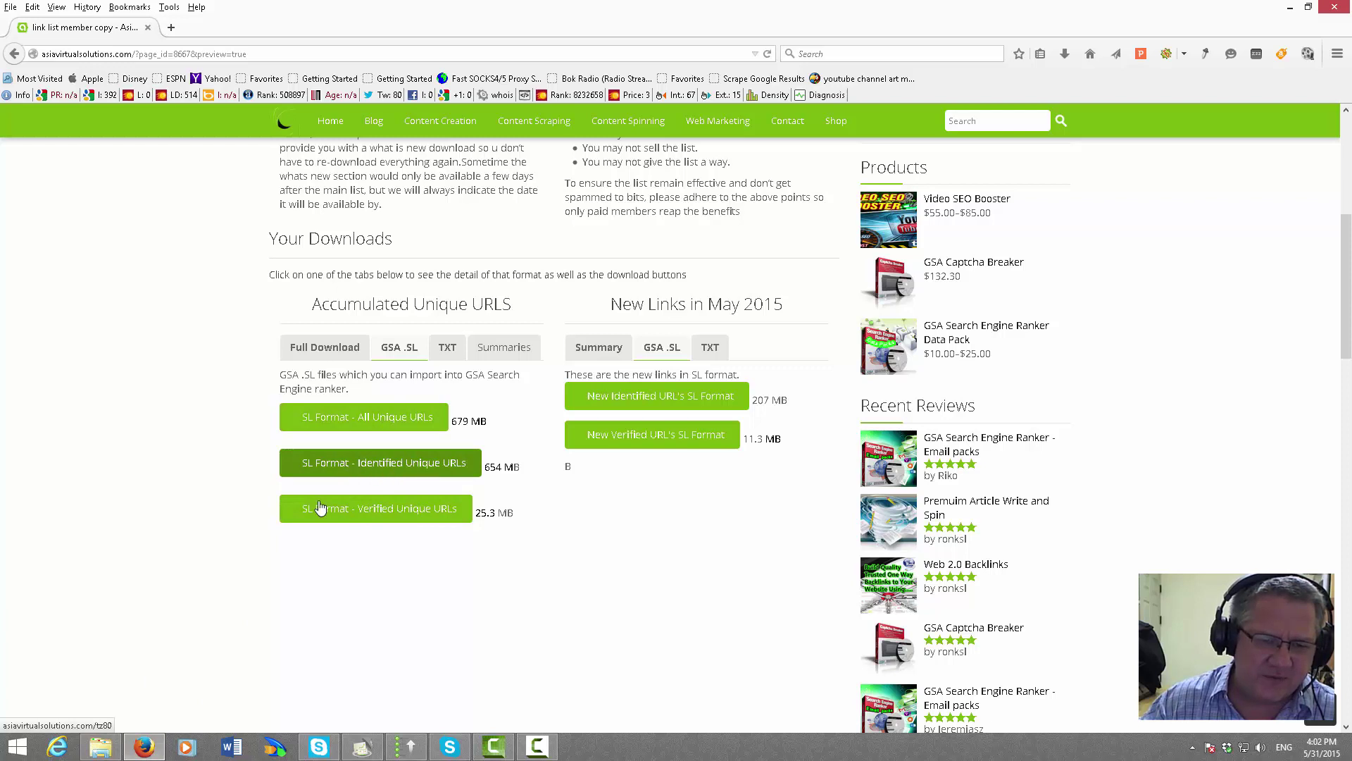
pyautogui.click(100, 747)
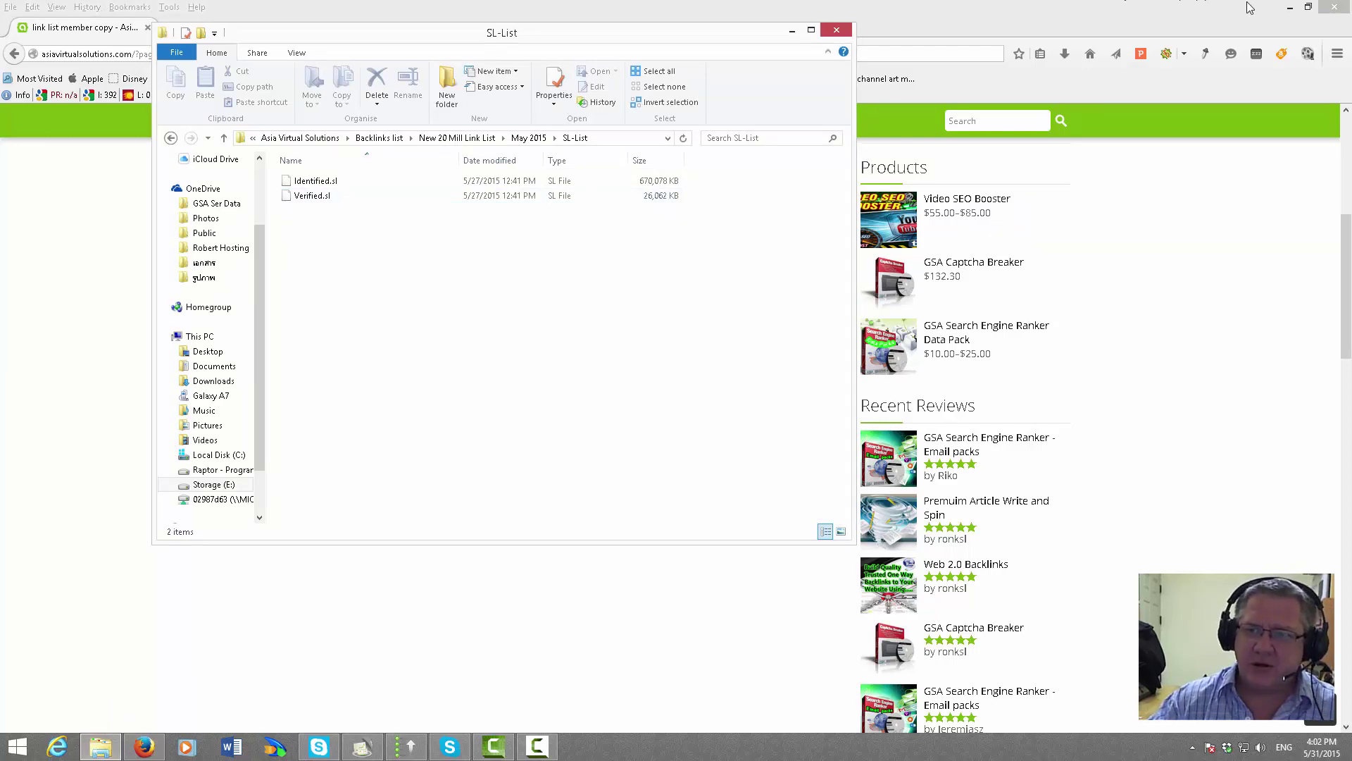
# - Minimize Firefox, arrange Explorer beside GSA SER, and show the Advanced settings page
pyautogui.click(1290, 6)
pyautogui.click(959, 218)
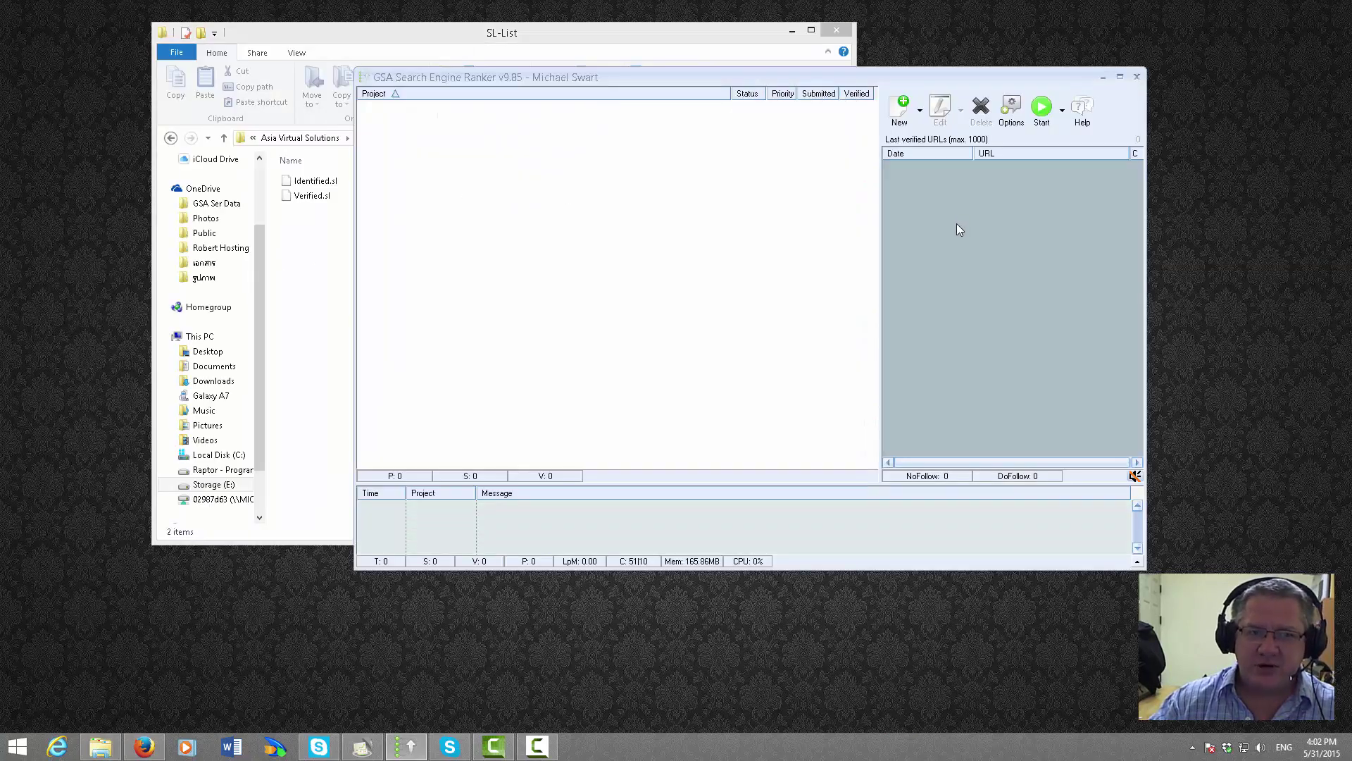
pyautogui.moveTo(503, 44); pyautogui.dragTo(314, 25)
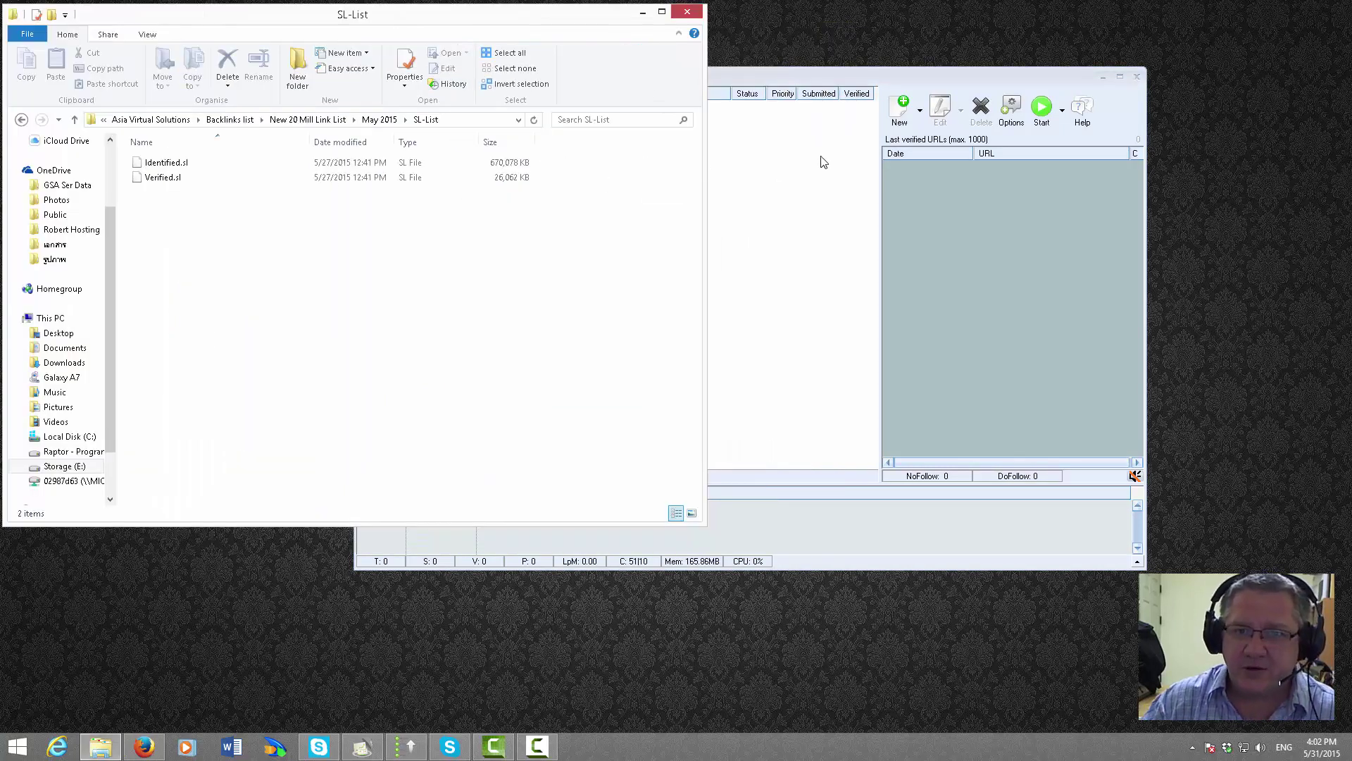
pyautogui.click(878, 68)
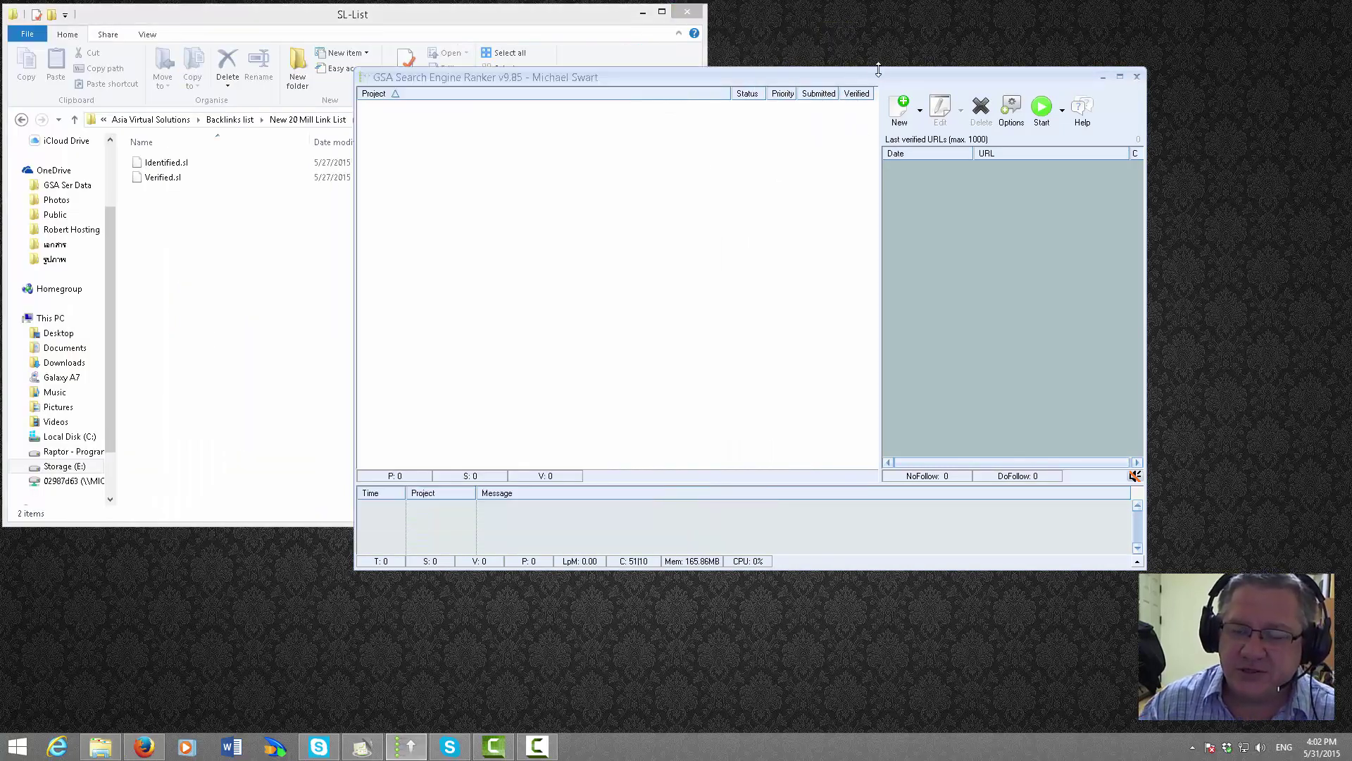
pyautogui.click(1013, 106)
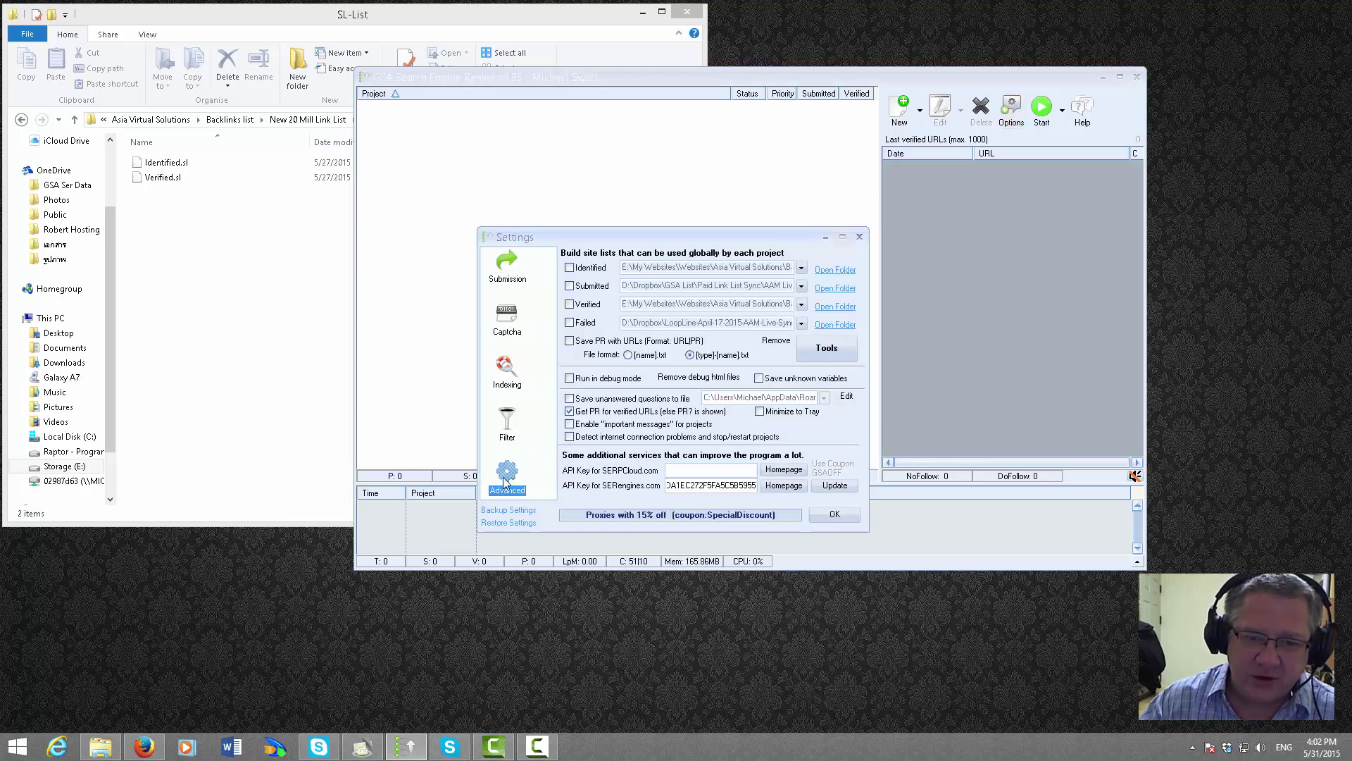
pyautogui.click(508, 417)
pyautogui.click(509, 481)
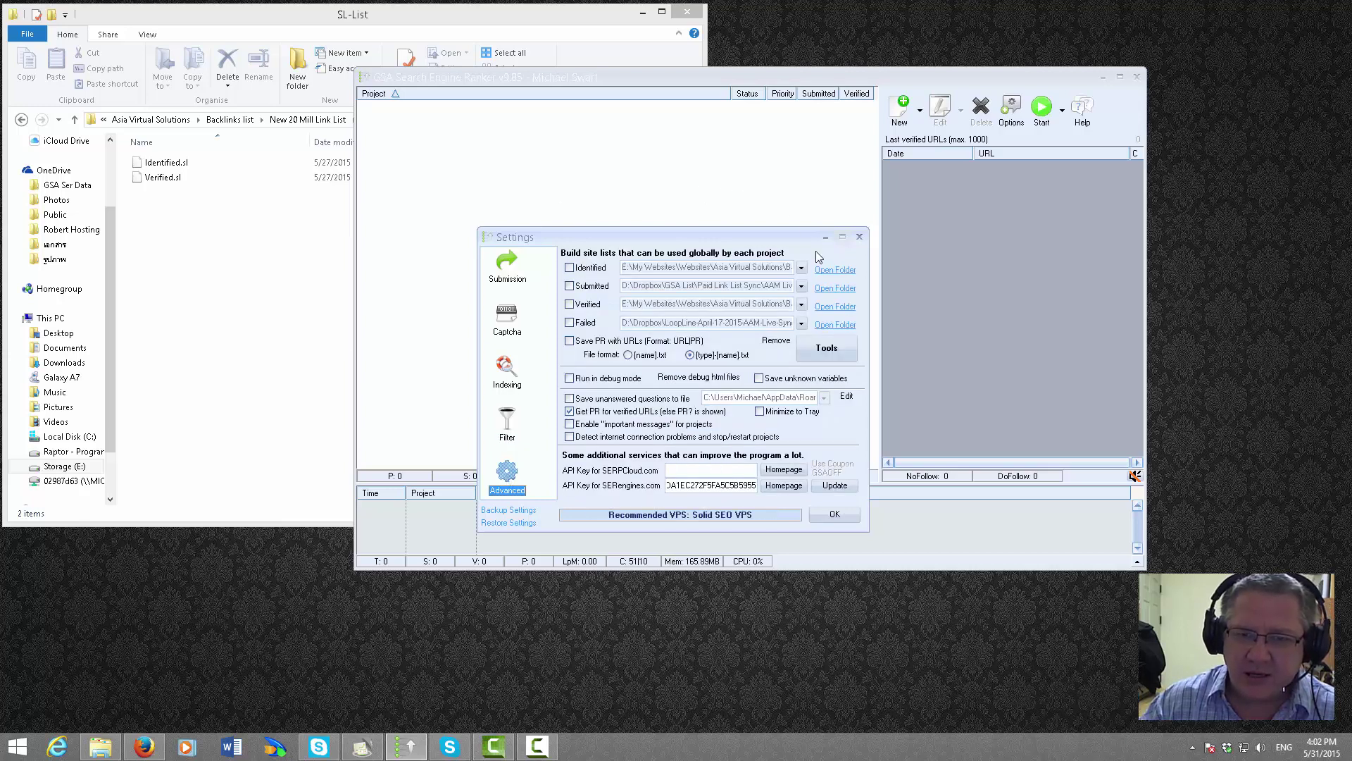
# - Copy the SL-List folder path from Explorer's address bar and reopen GSA's Import site lists menu
pyautogui.click(827, 352)
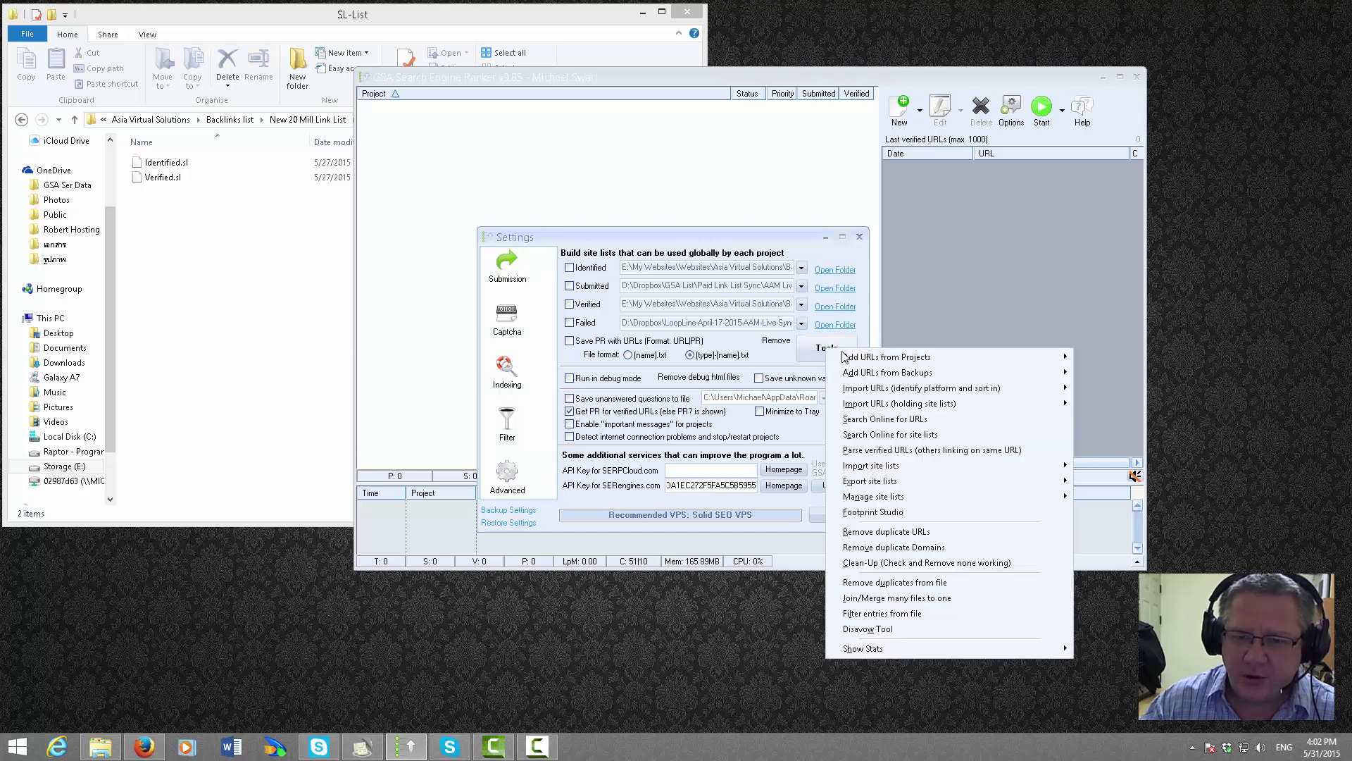
pyautogui.moveTo(905, 467)
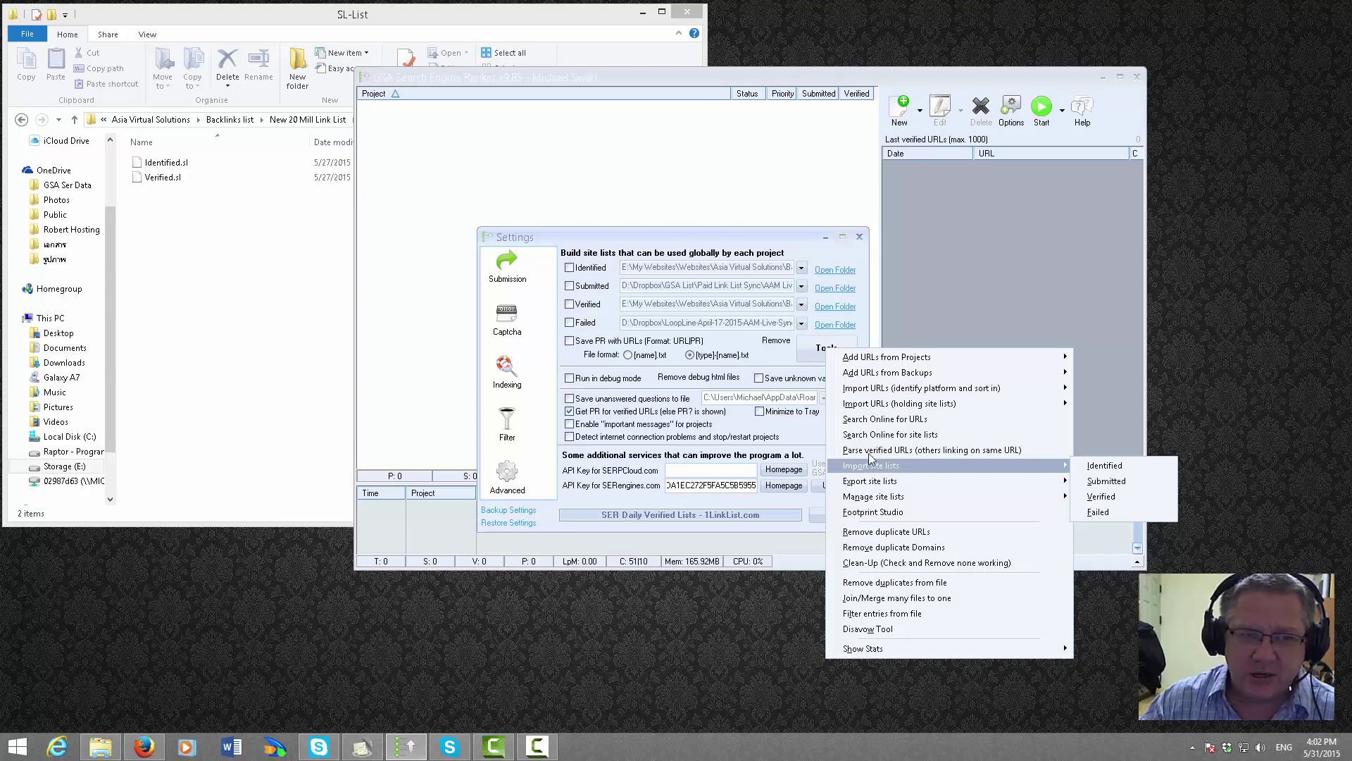
pyautogui.click(278, 278)
pyautogui.click(486, 119)
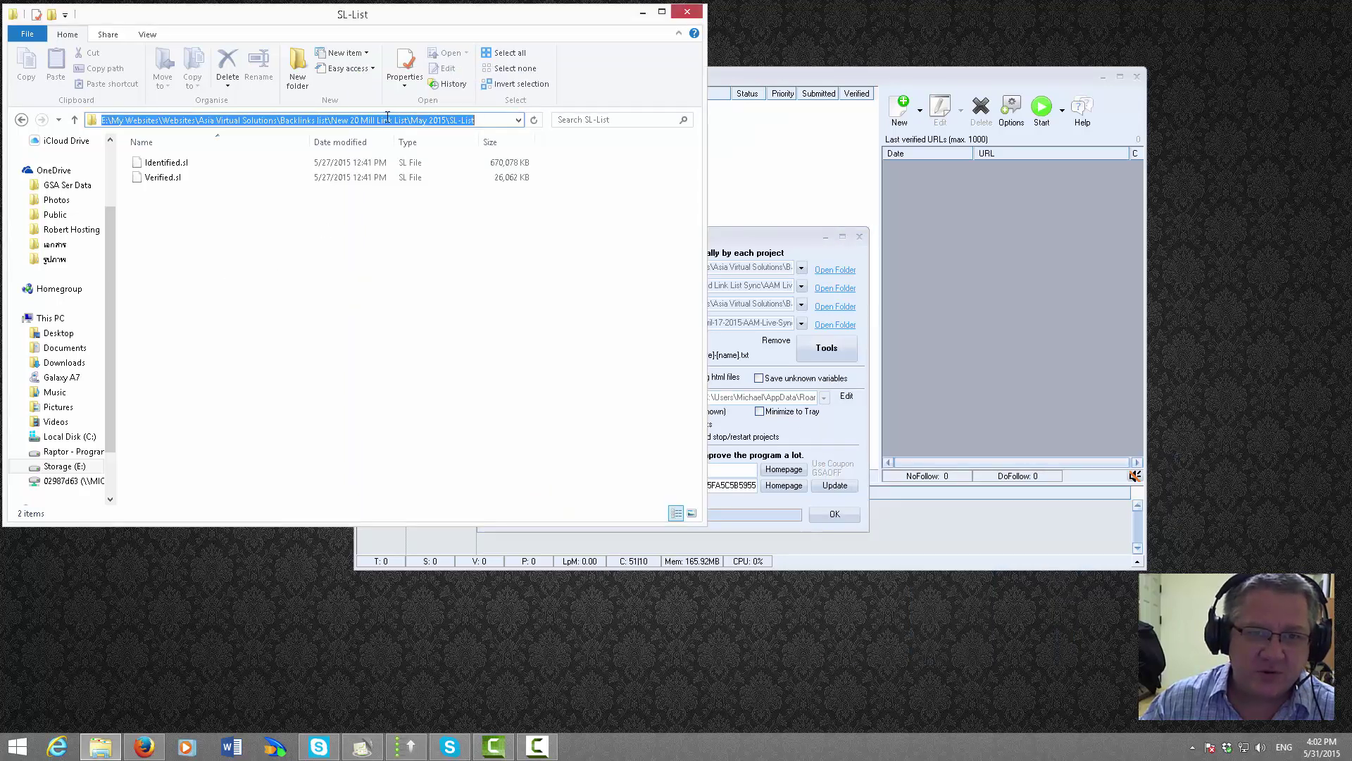
pyautogui.rightClick(388, 120)
pyautogui.click(424, 168)
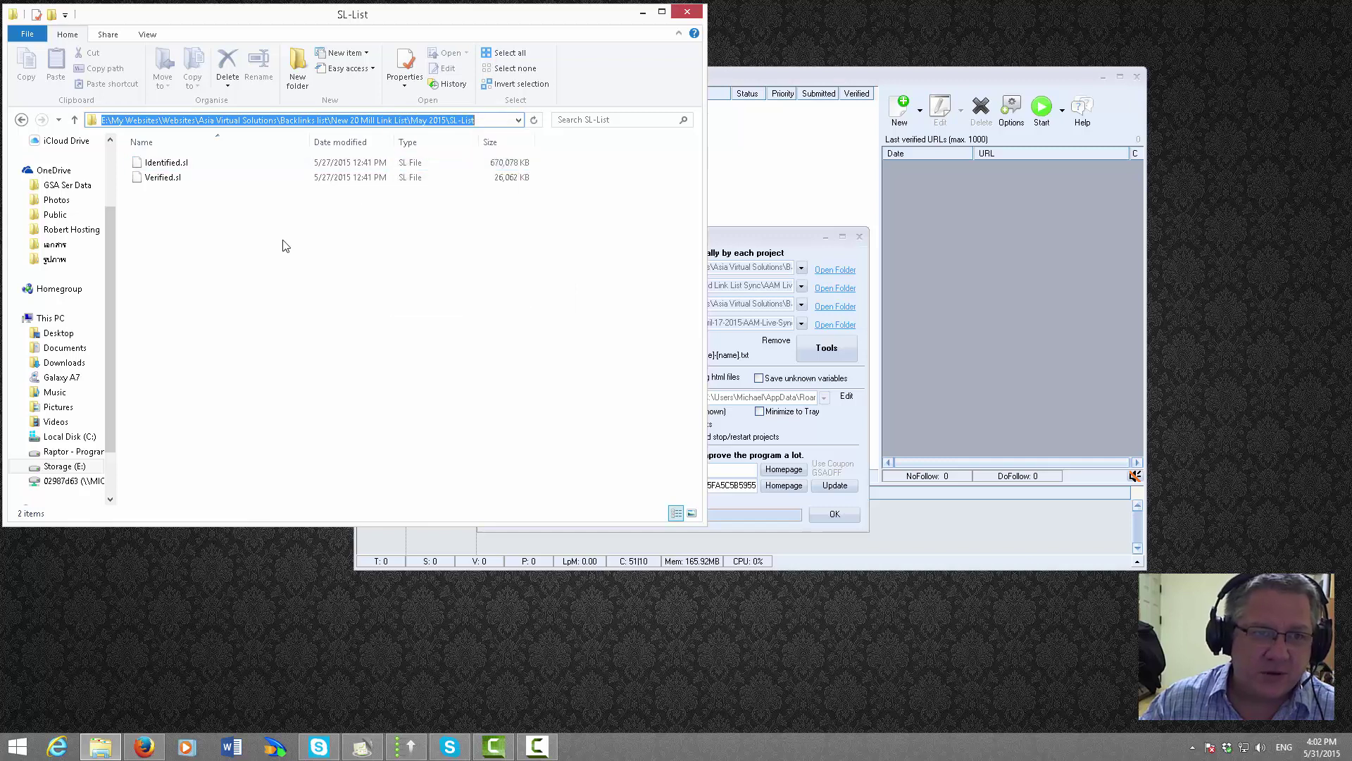
pyautogui.click(275, 269)
pyautogui.click(831, 346)
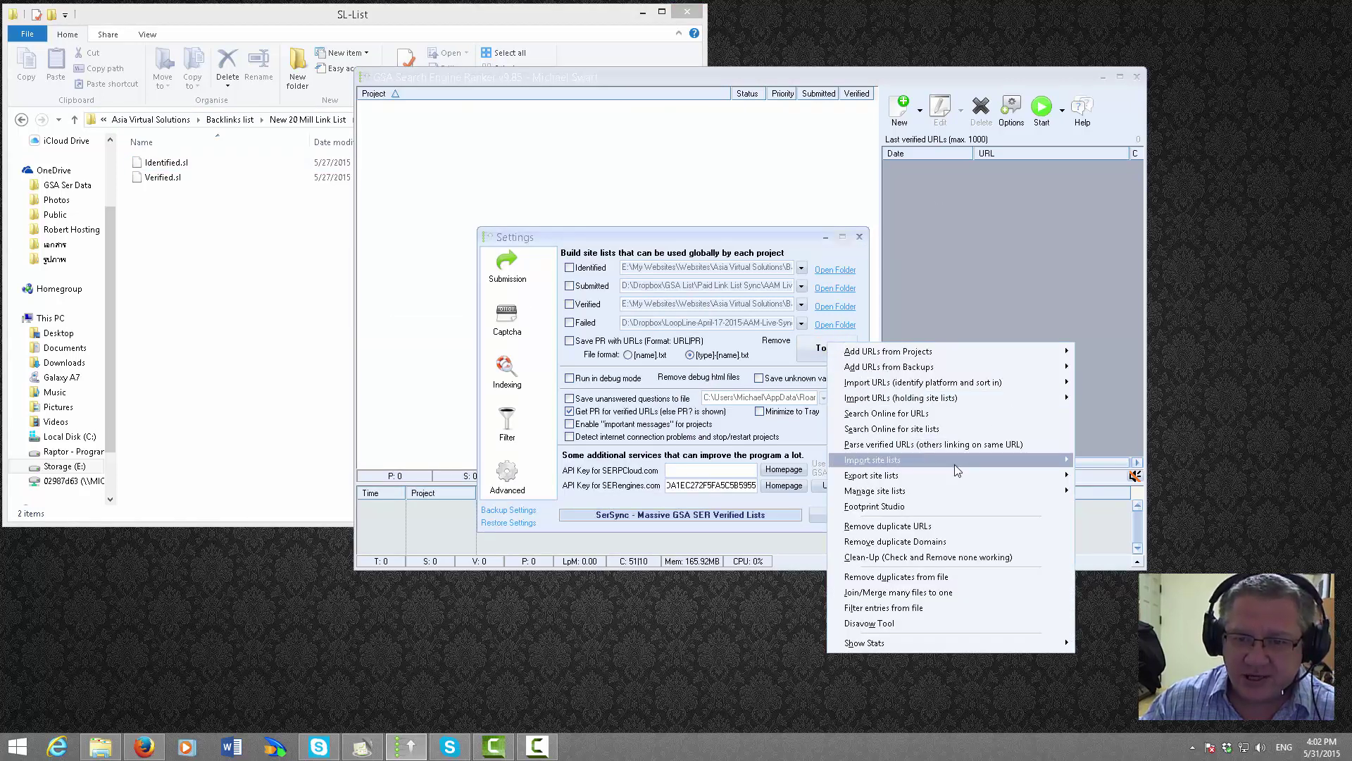
pyautogui.moveTo(955, 466)
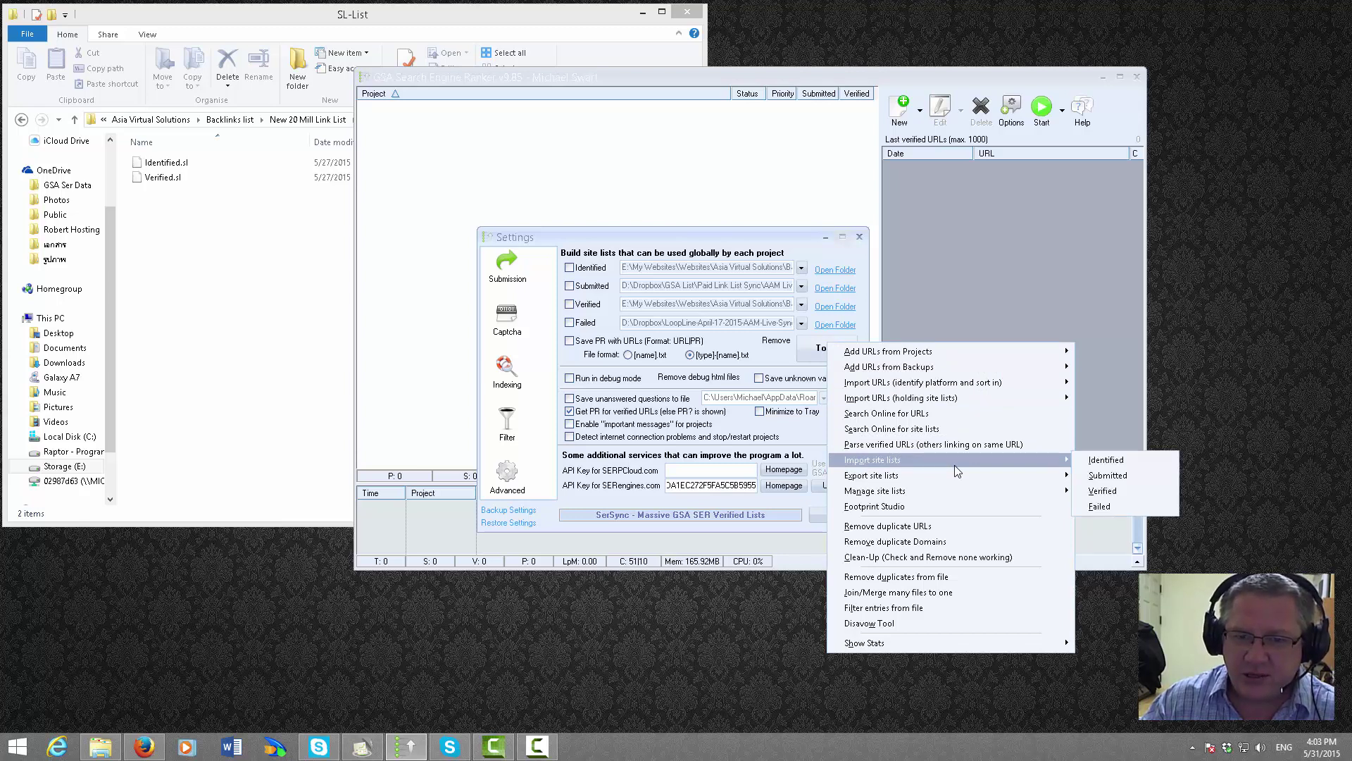
# - Import Identified.sl into the Identified site list, pasting the SL-List path into the Open dialog
pyautogui.click(1110, 459)
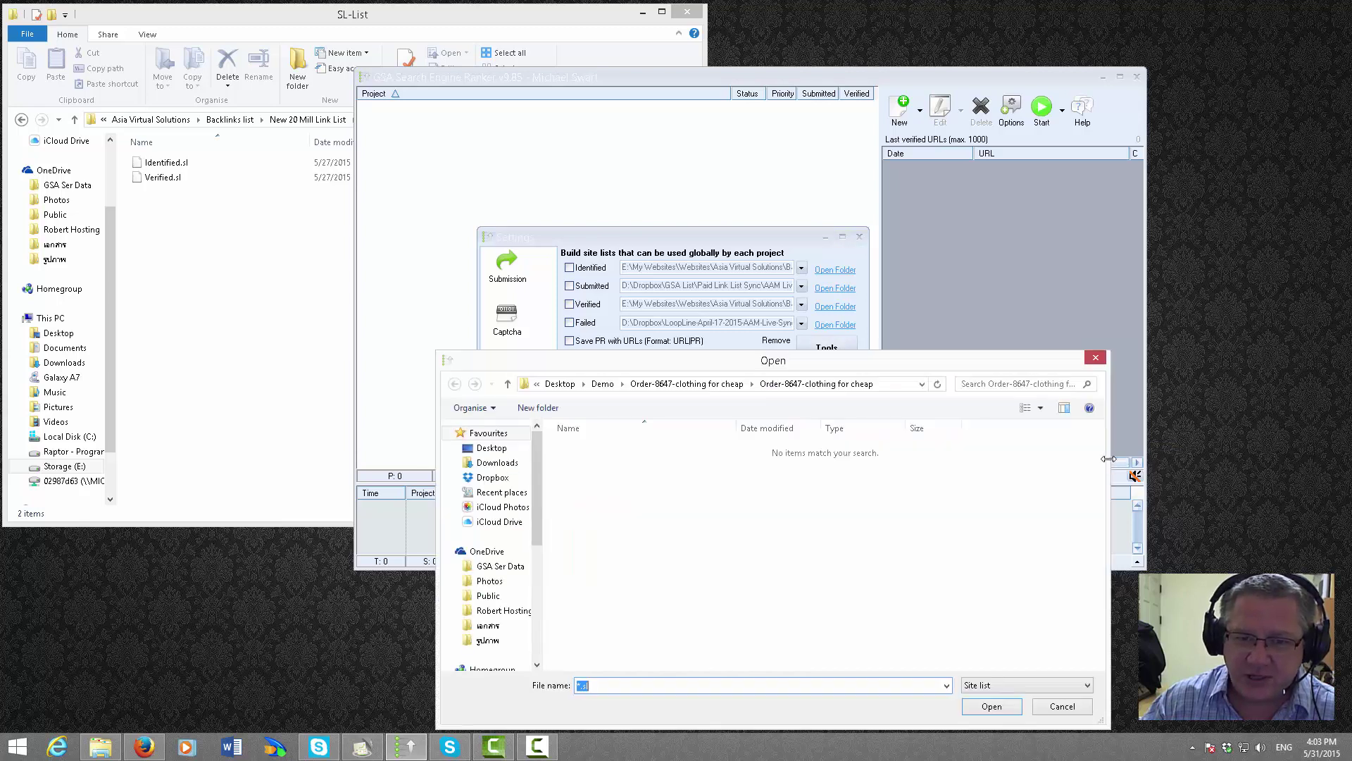
pyautogui.click(898, 380)
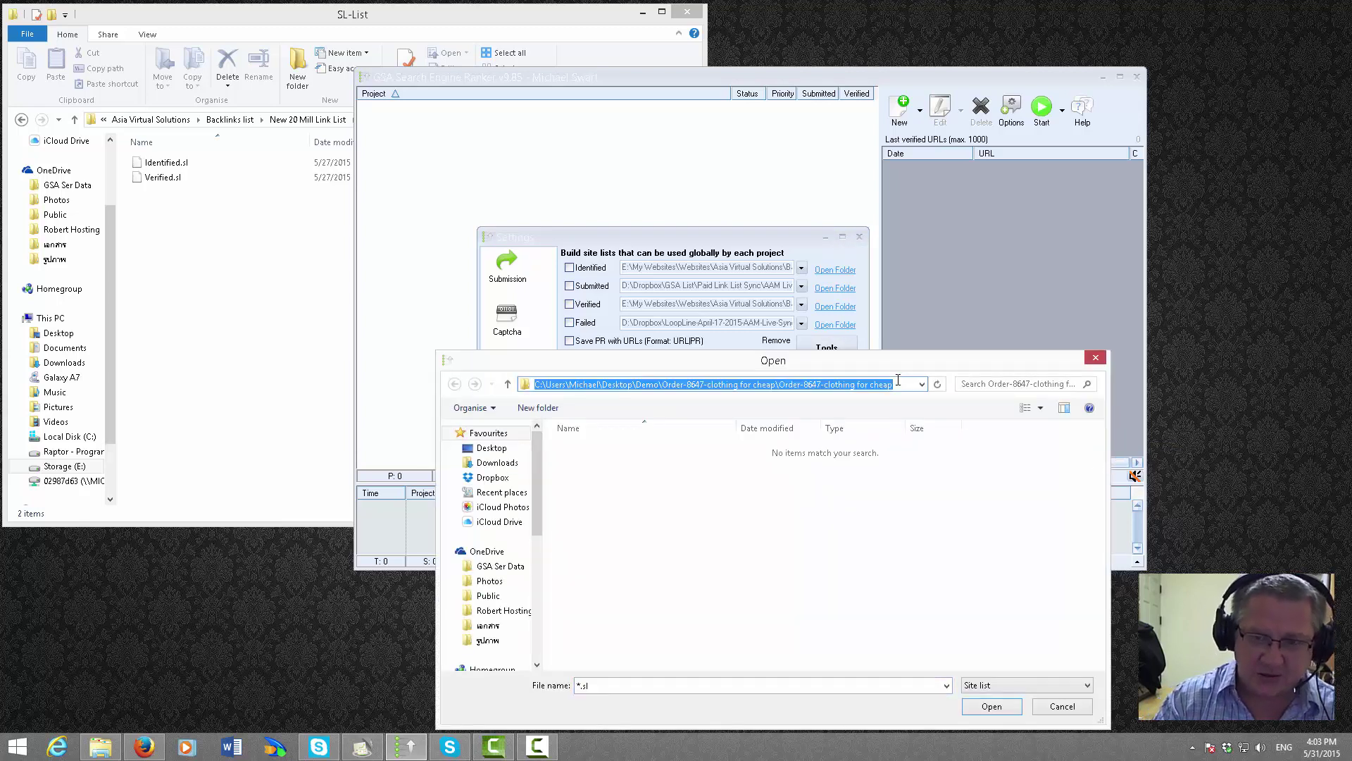
pyautogui.hotkey('ctrl', 'v')
pyautogui.press('Return')
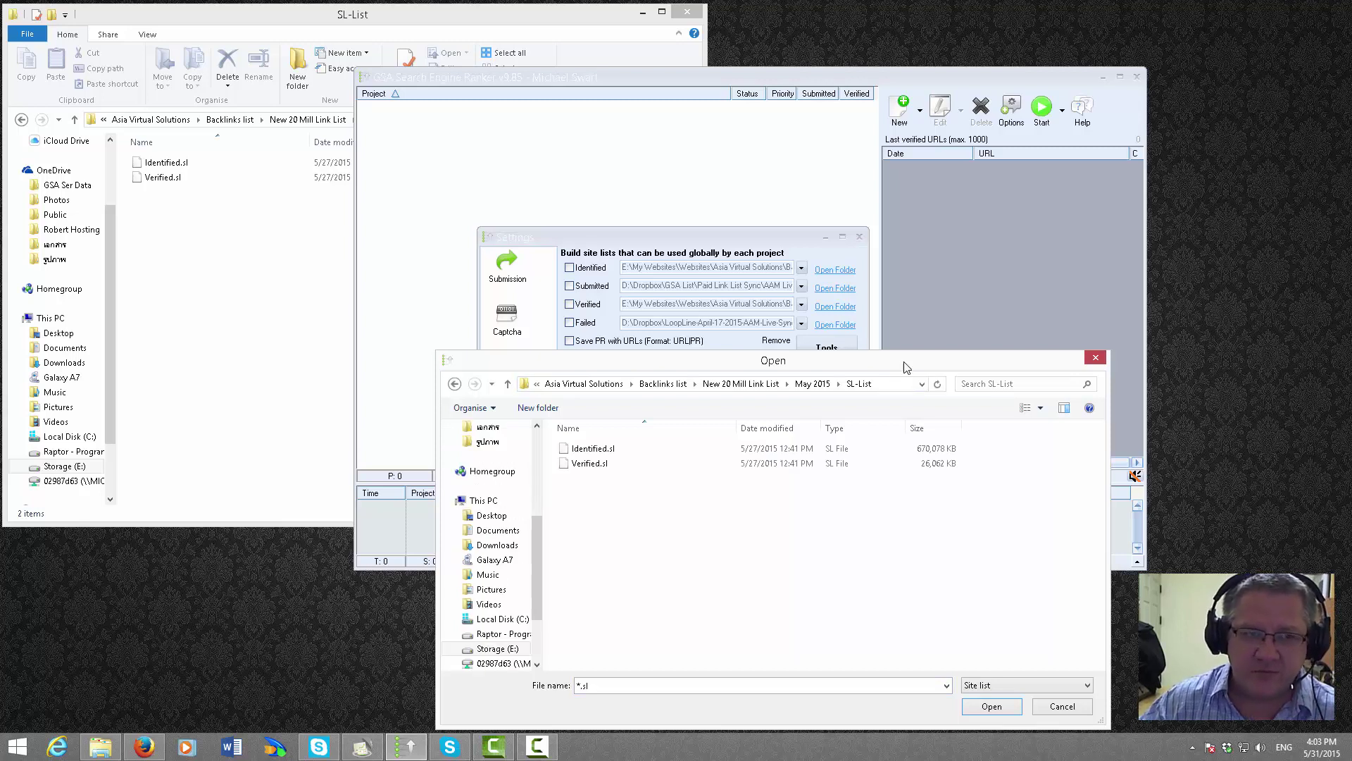
pyautogui.doubleClick(587, 452)
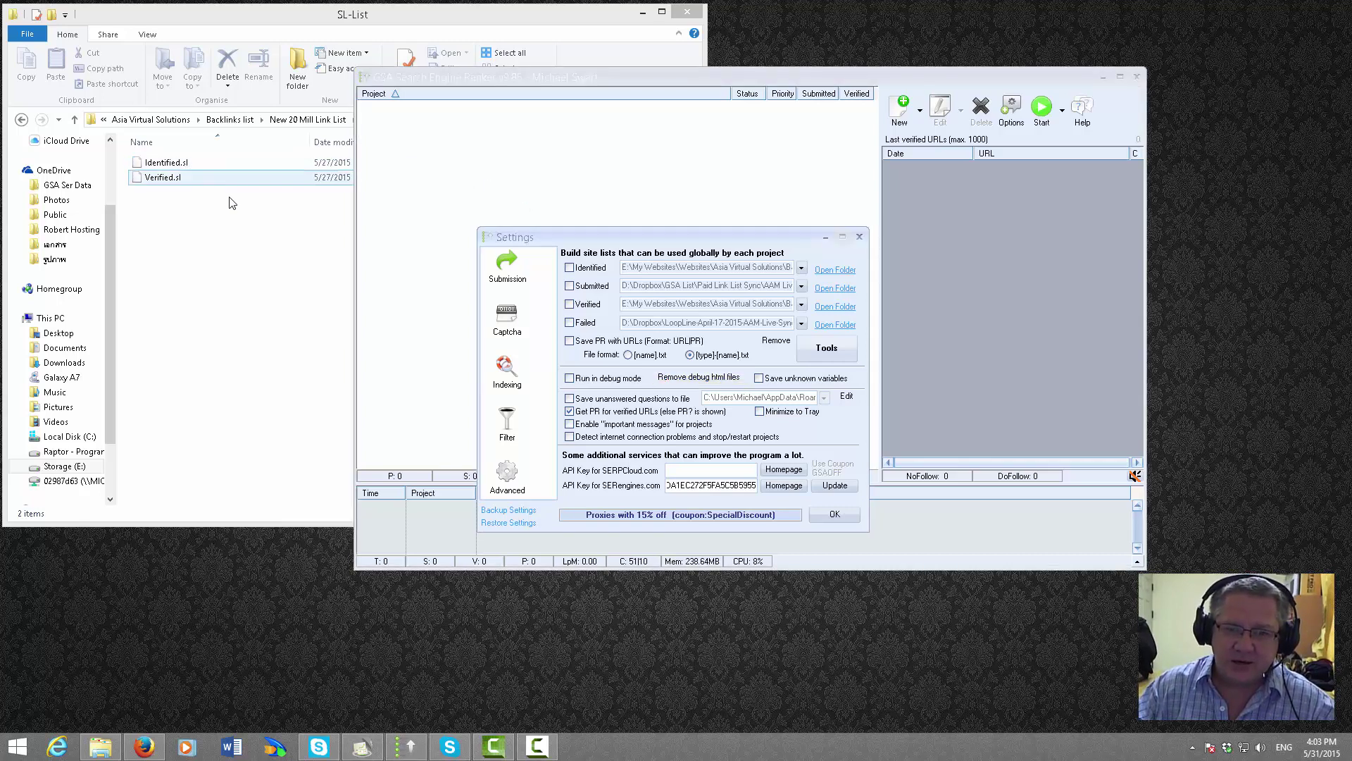
# - Wait for the Identified.sl import to complete and dismiss the Successfully finished message
pyautogui.click(285, 268)
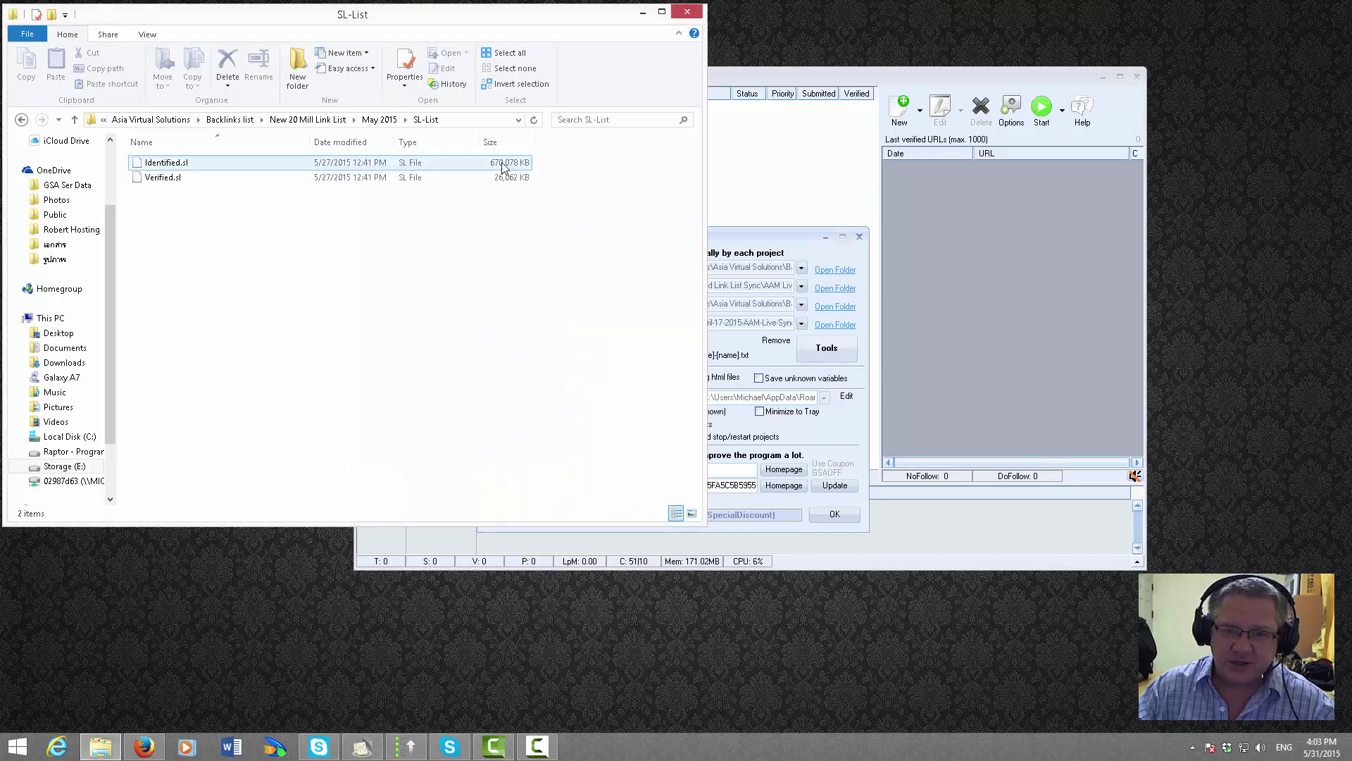
pyautogui.click(759, 235)
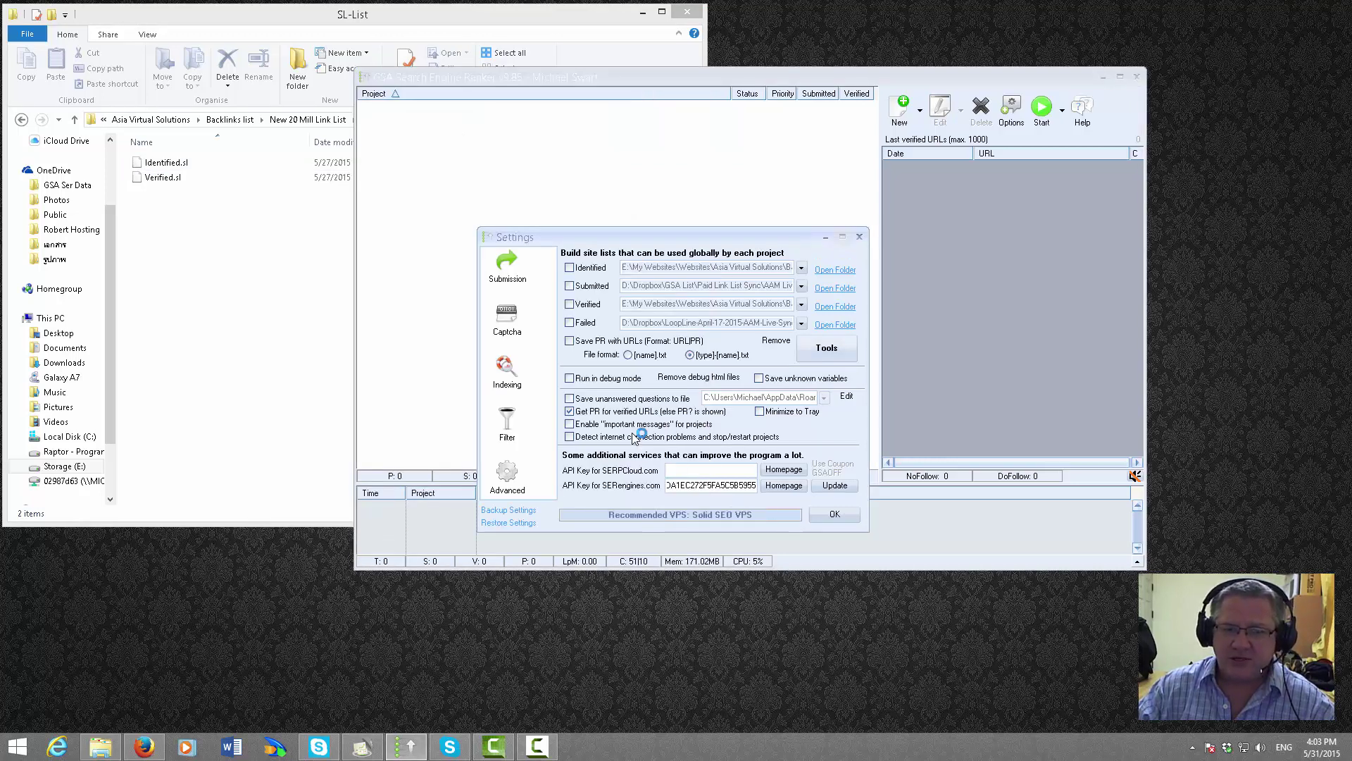
pyautogui.moveTo(638, 427)
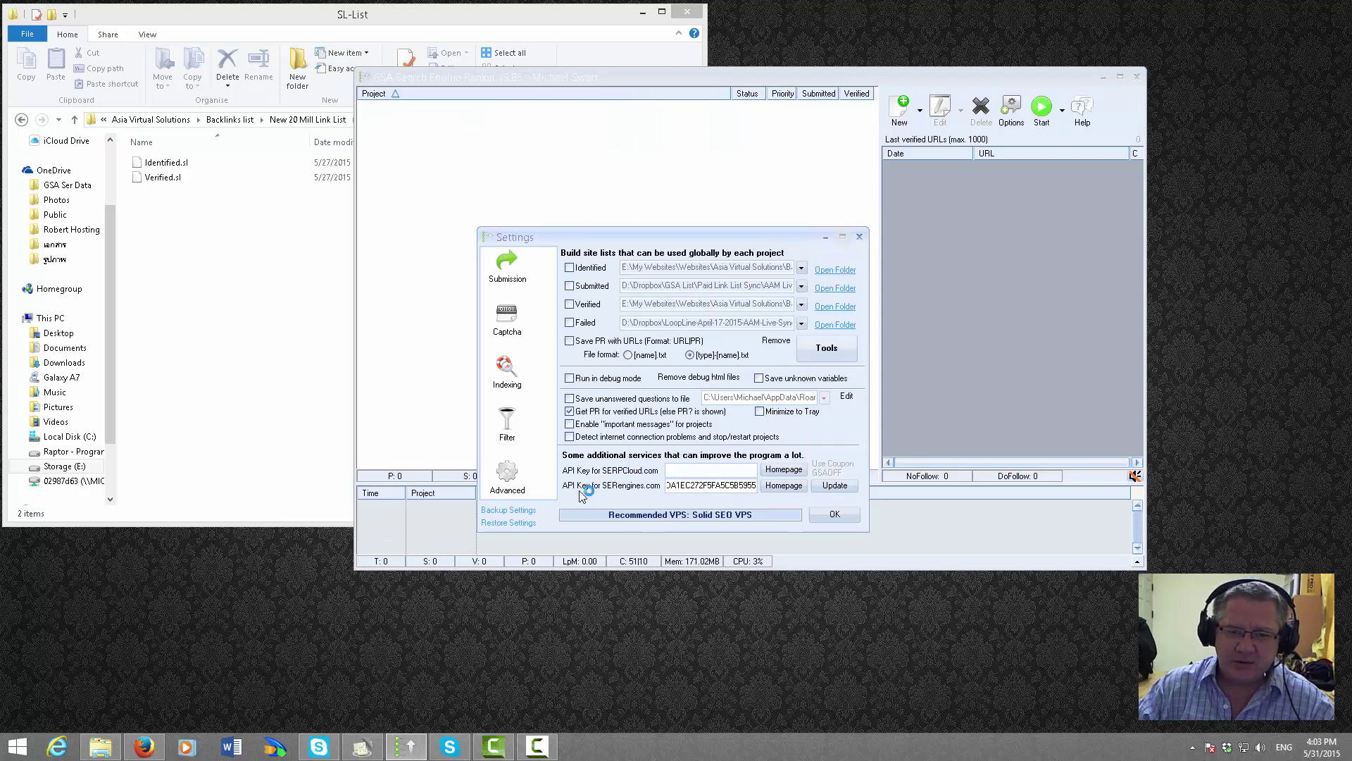
pyautogui.click(546, 747)
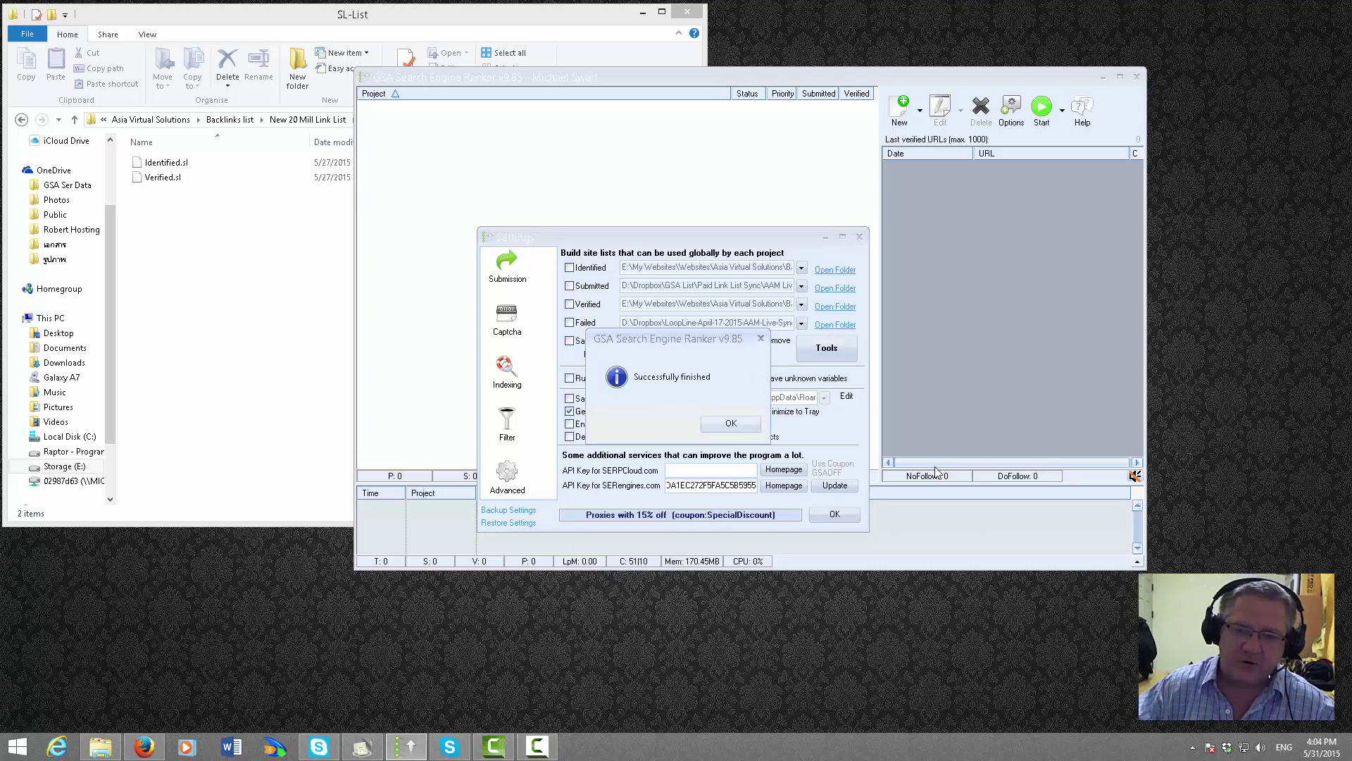
pyautogui.moveTo(677, 343); pyautogui.dragTo(644, 315)
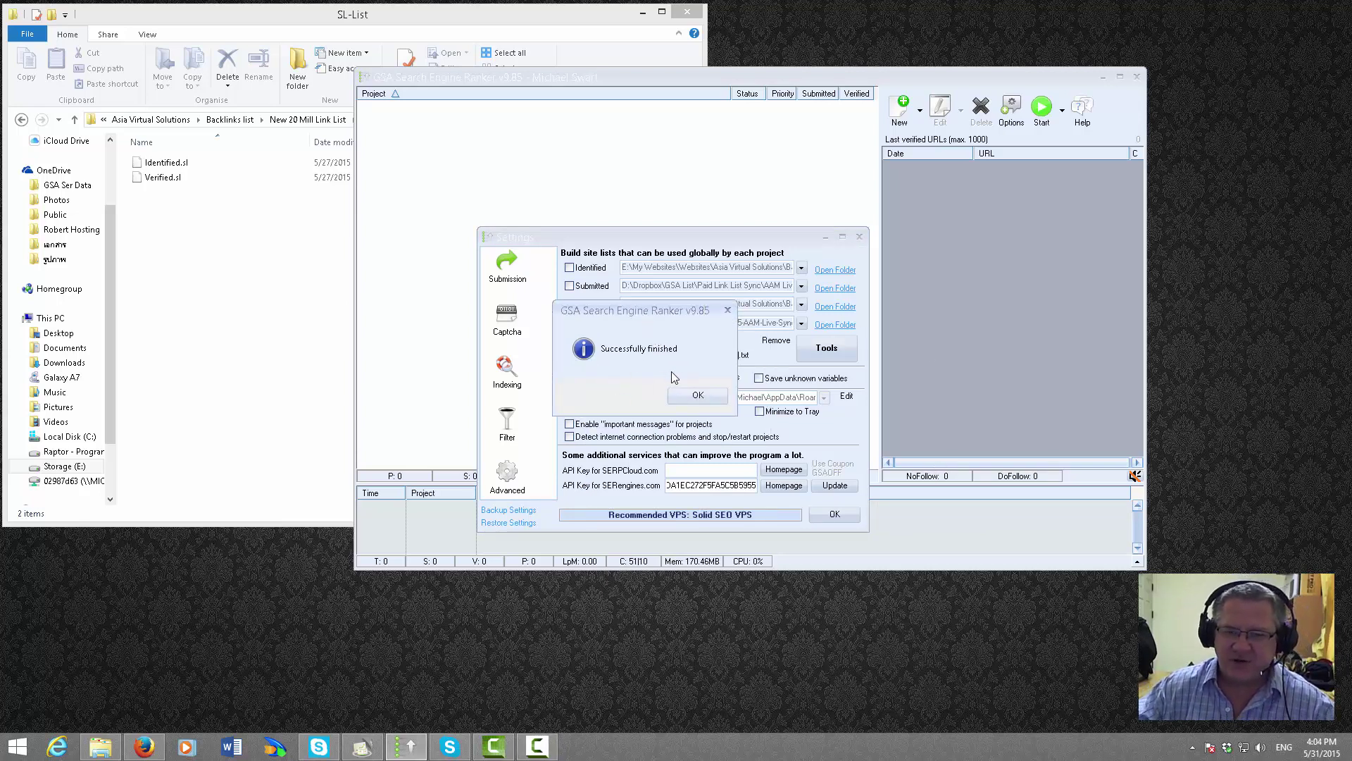
pyautogui.click(700, 396)
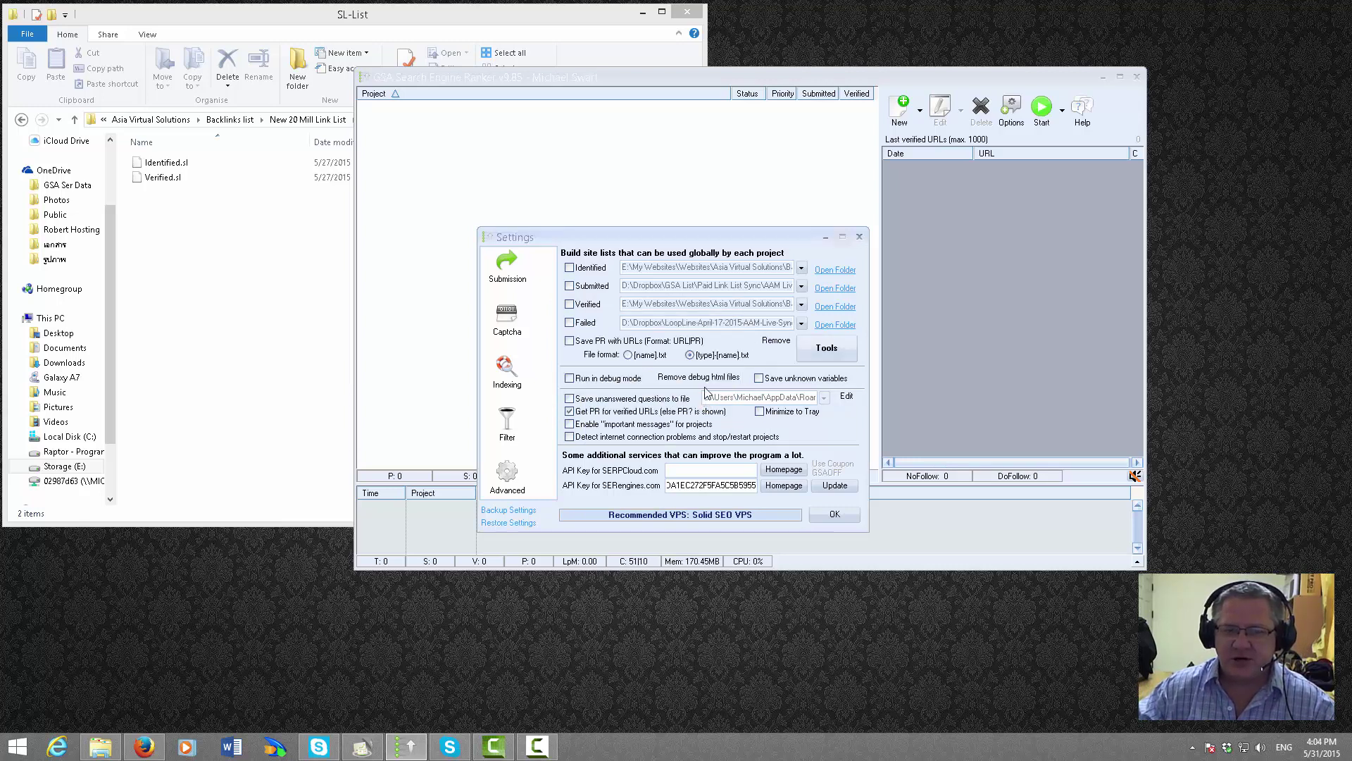
# - Import Verified.sl into the global Verified site list and confirm the finished message
pyautogui.click(832, 350)
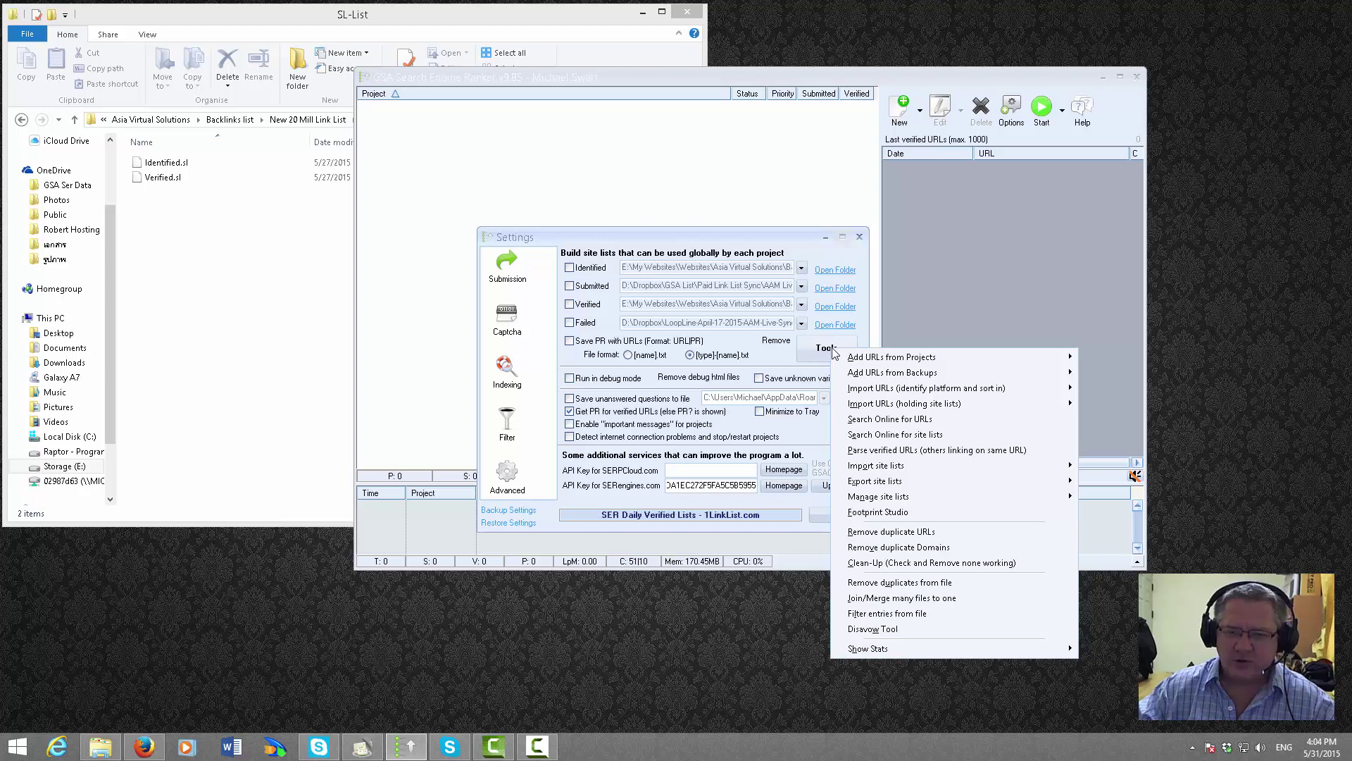
pyautogui.moveTo(992, 473)
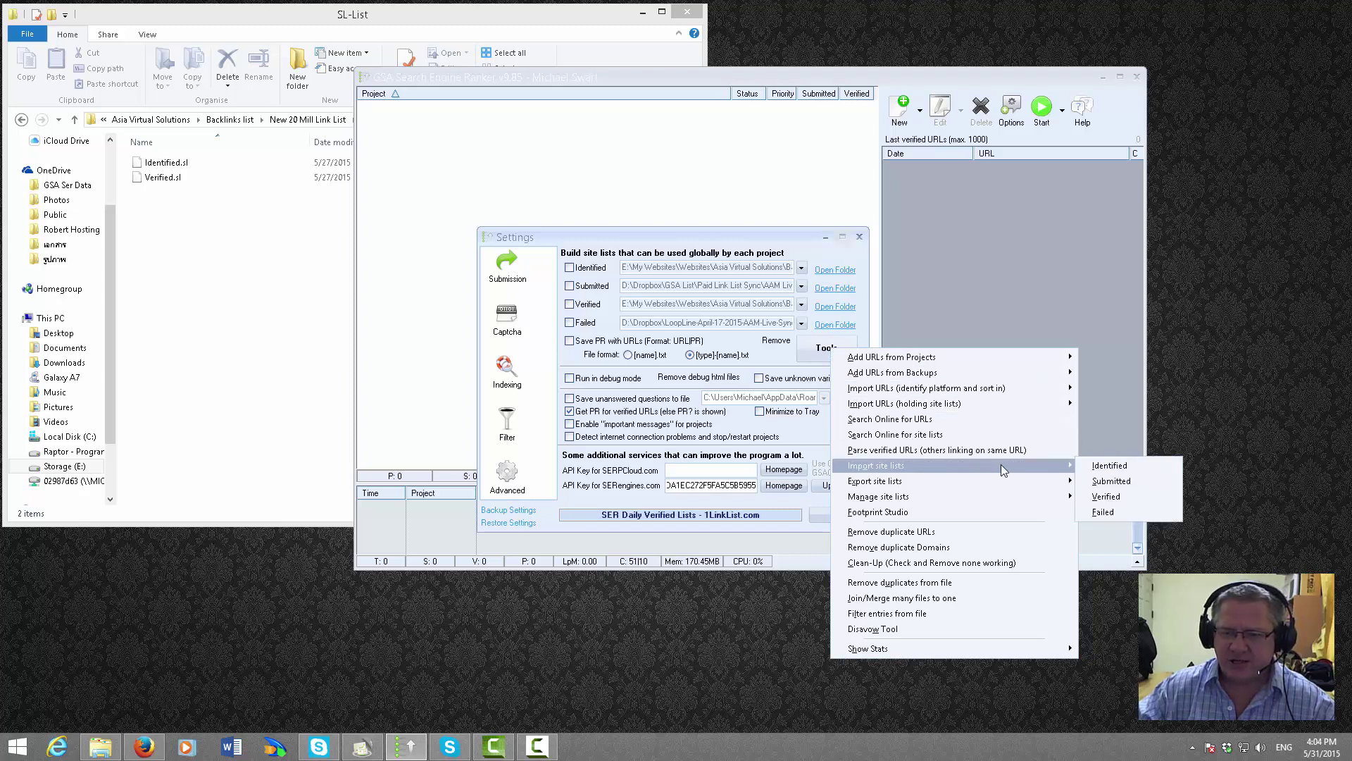
pyautogui.click(1112, 500)
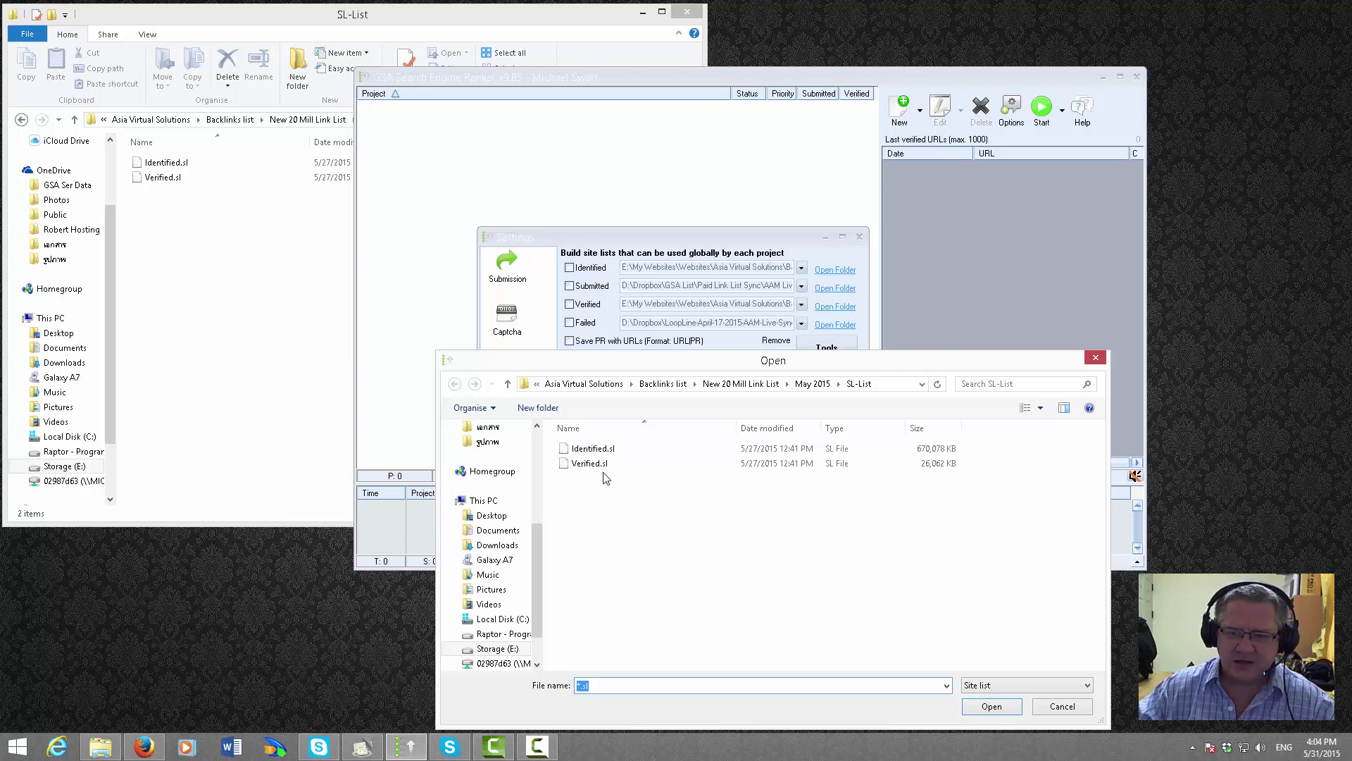
pyautogui.doubleClick(599, 464)
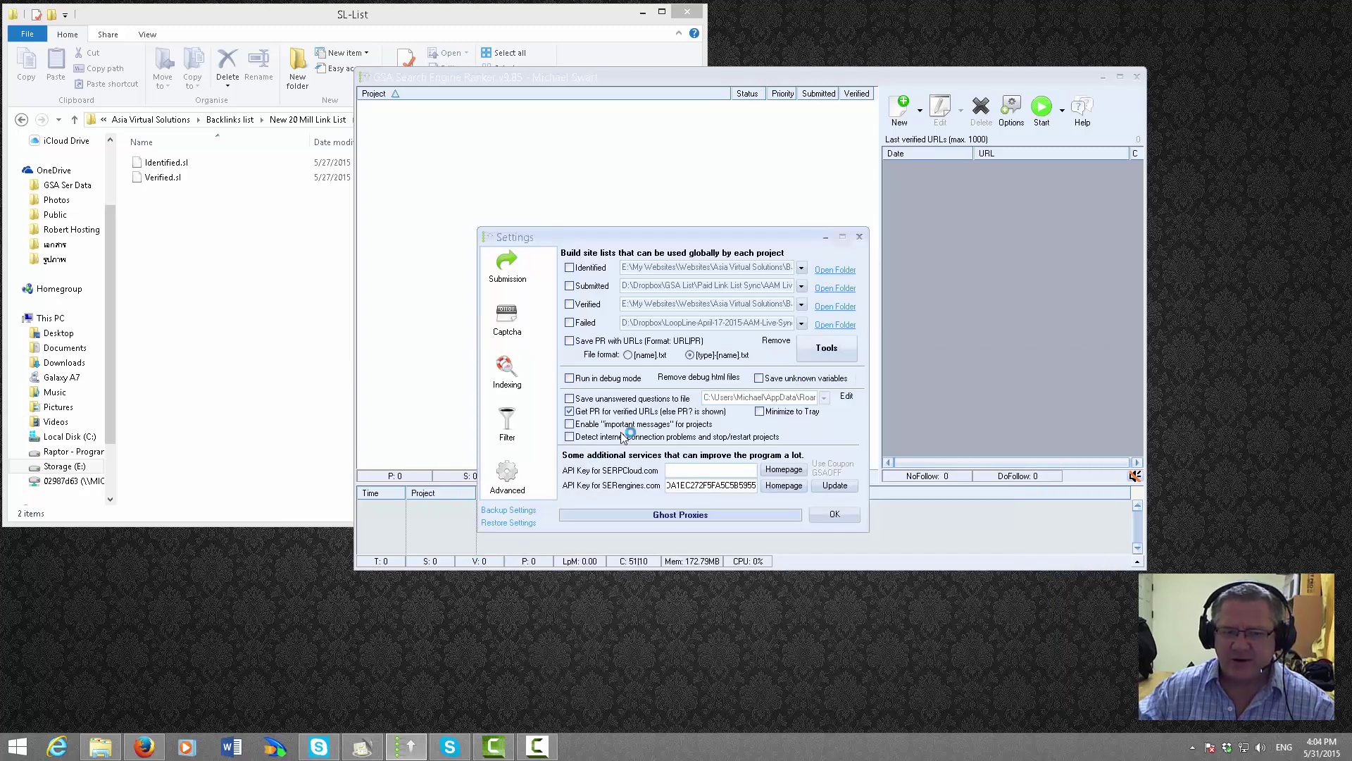
pyautogui.moveTo(661, 427)
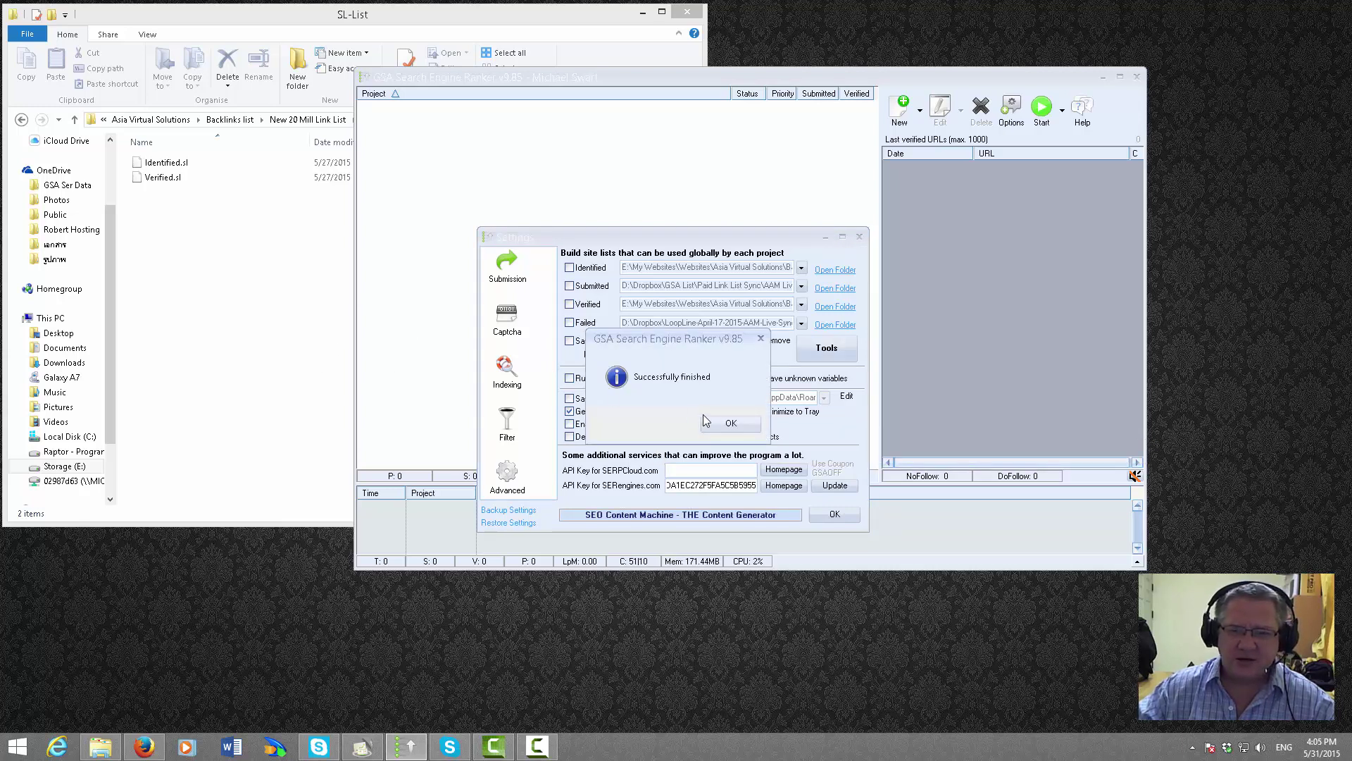
pyautogui.click(732, 424)
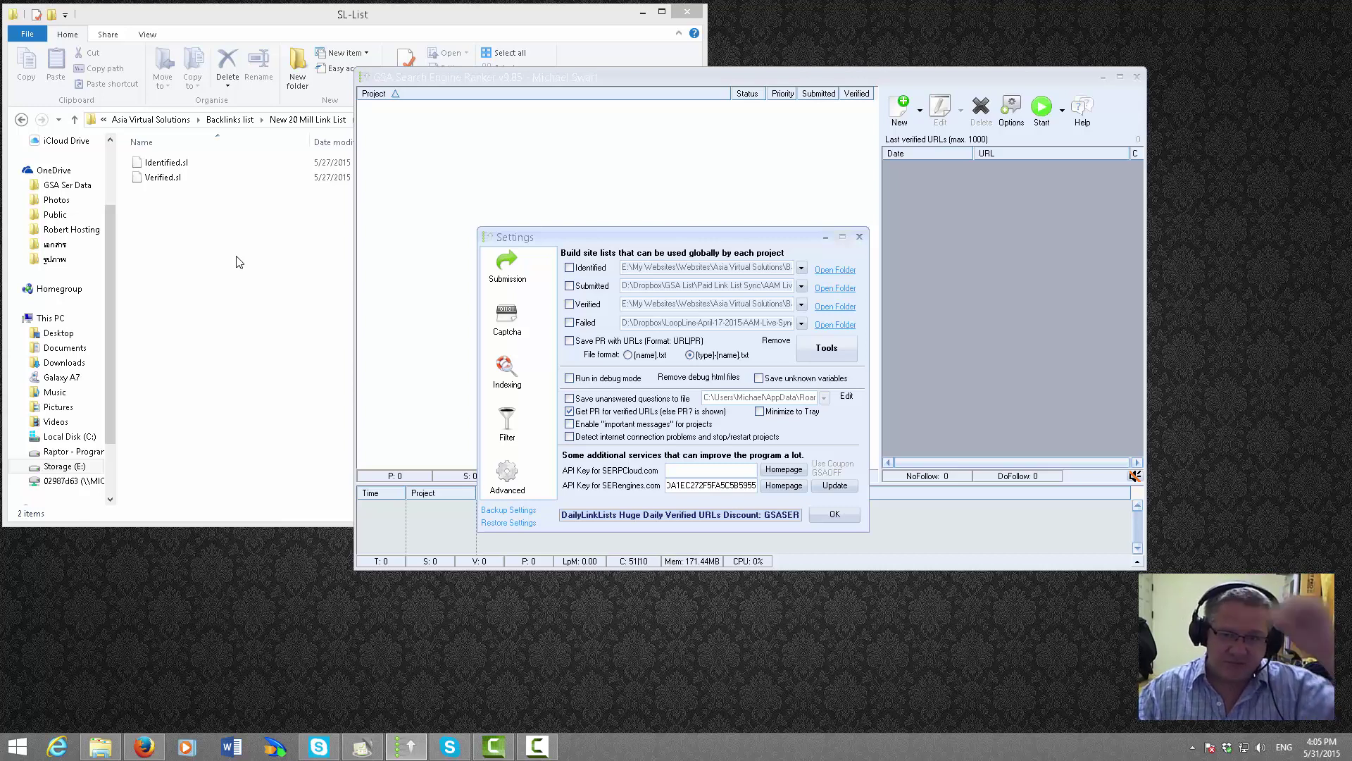
# - Open the site_list-identified folder, browse its 1,174 sitelist text files, then close it
pyautogui.click(267, 253)
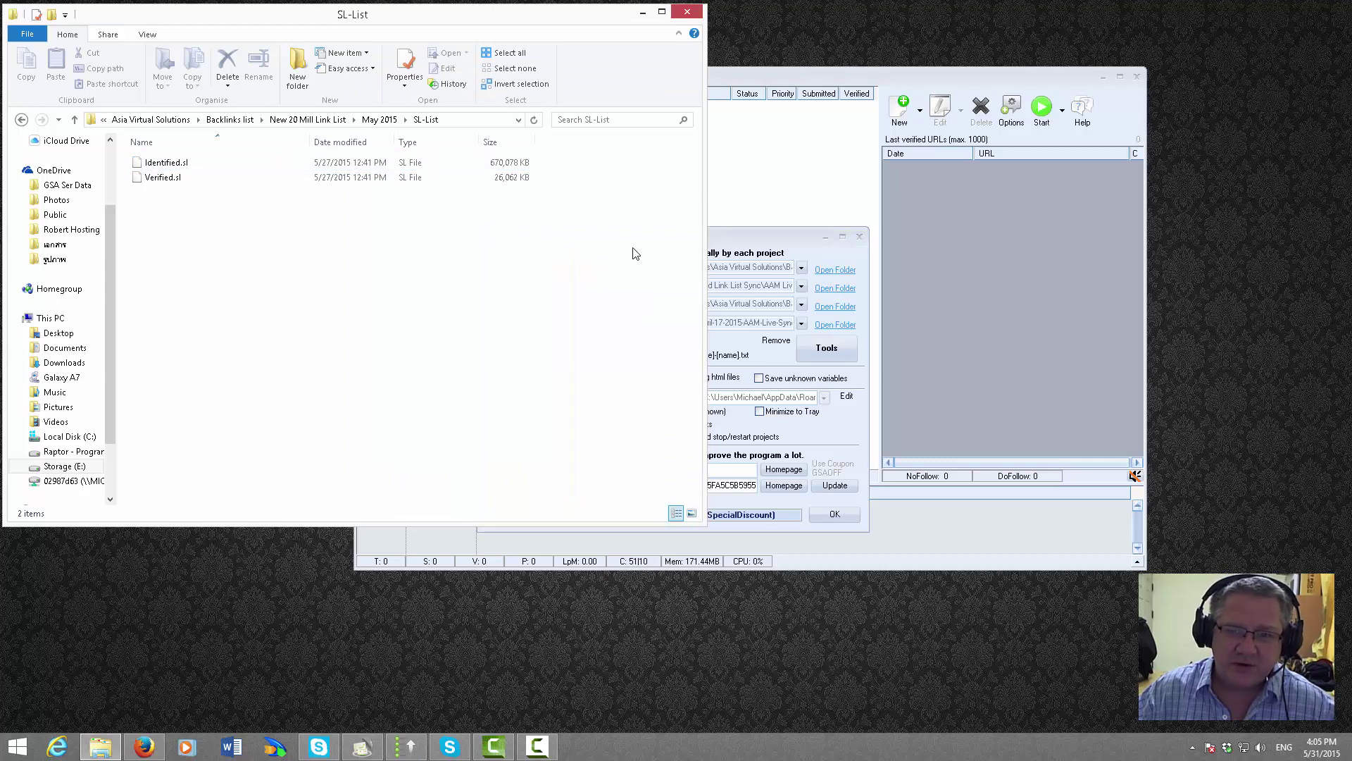
pyautogui.click(800, 236)
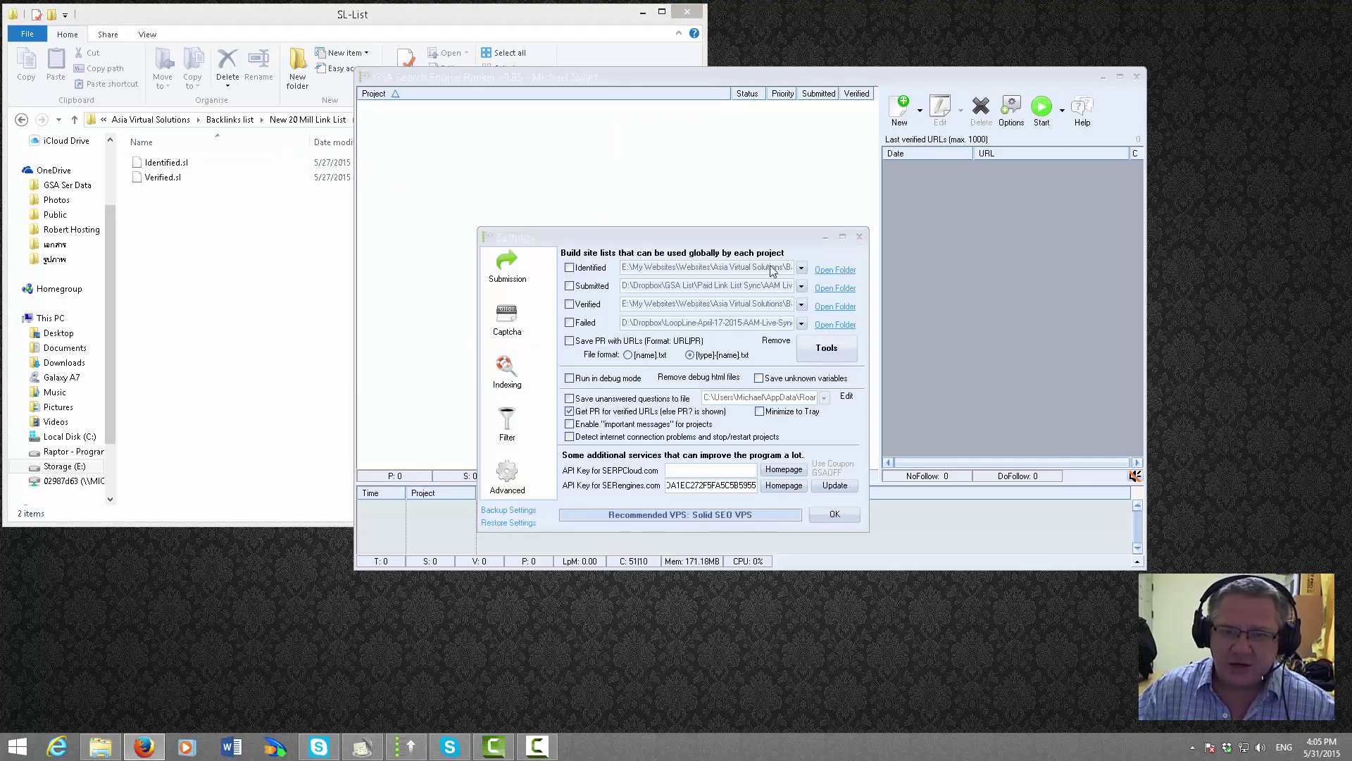
pyautogui.click(829, 272)
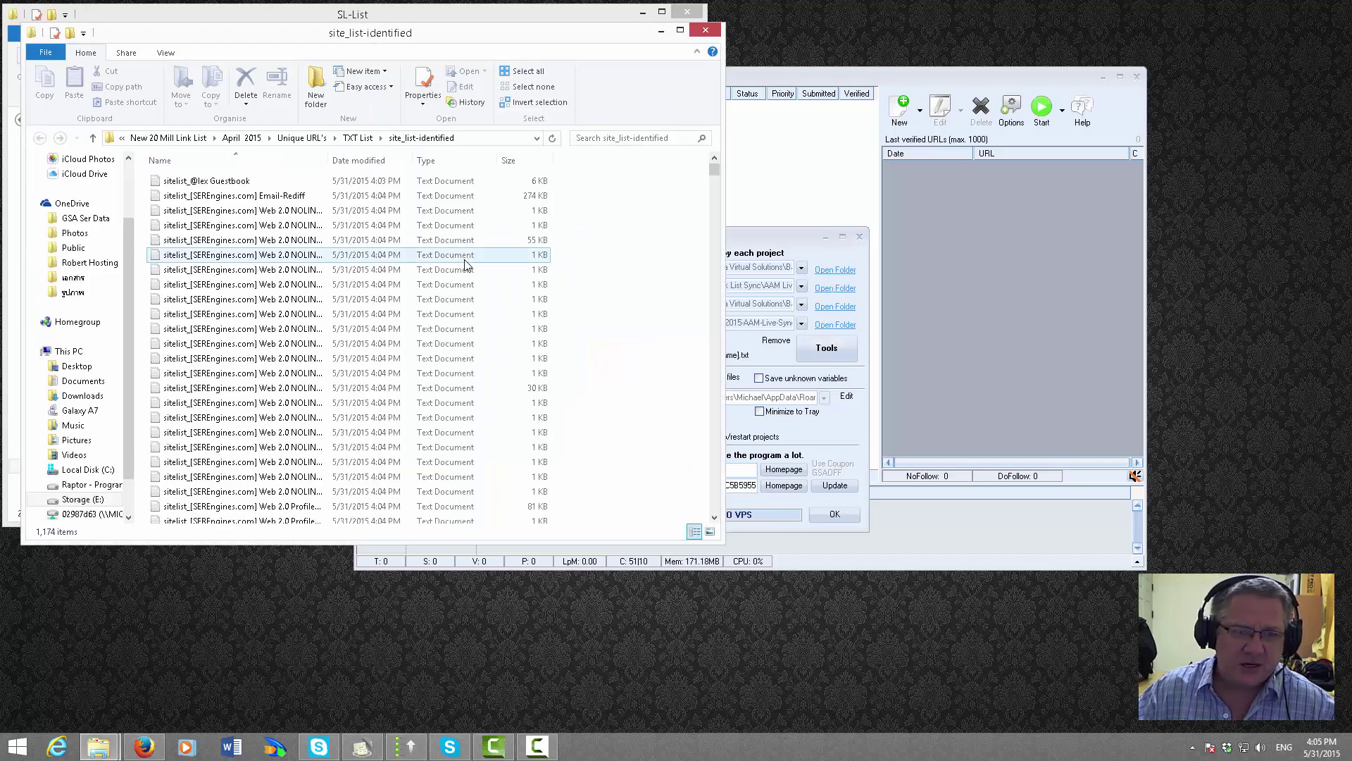
pyautogui.scroll(-20, 627, 228)
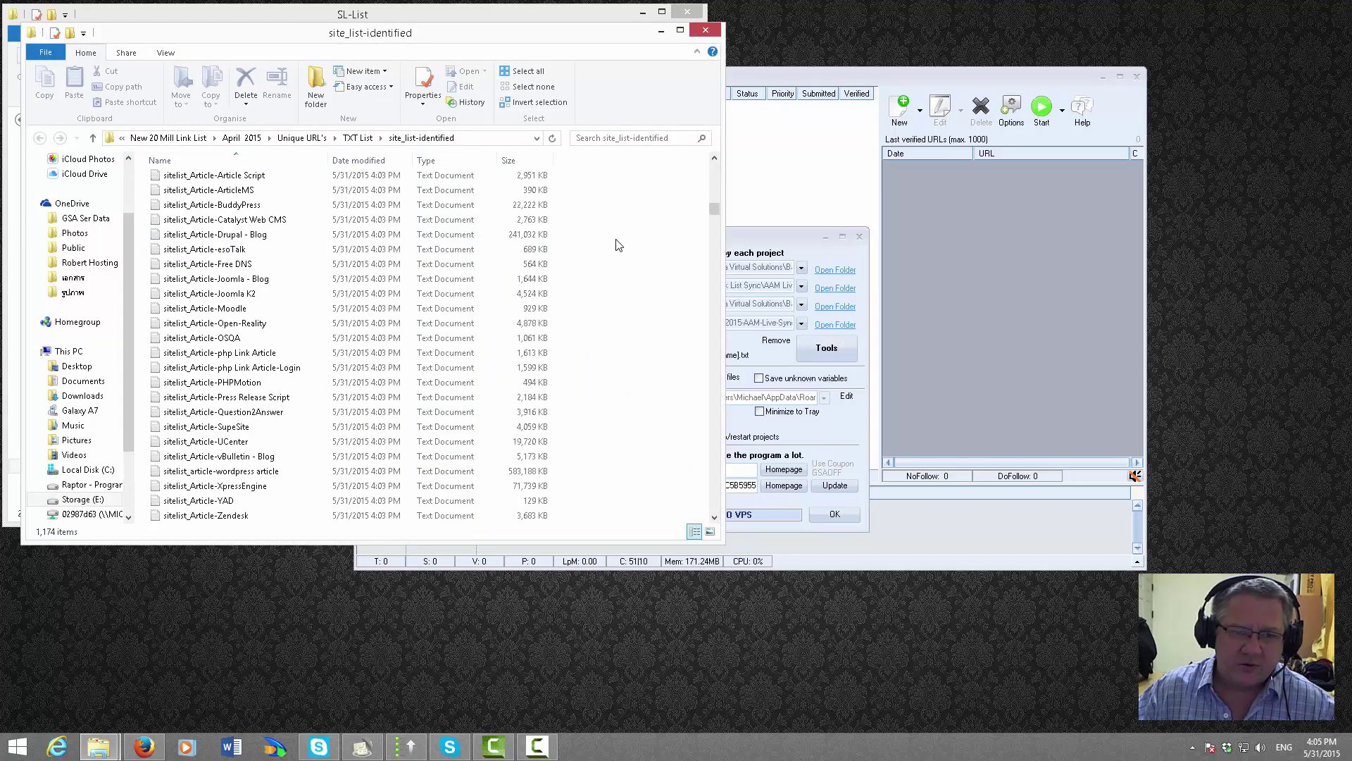
pyautogui.scroll(-20, 618, 244)
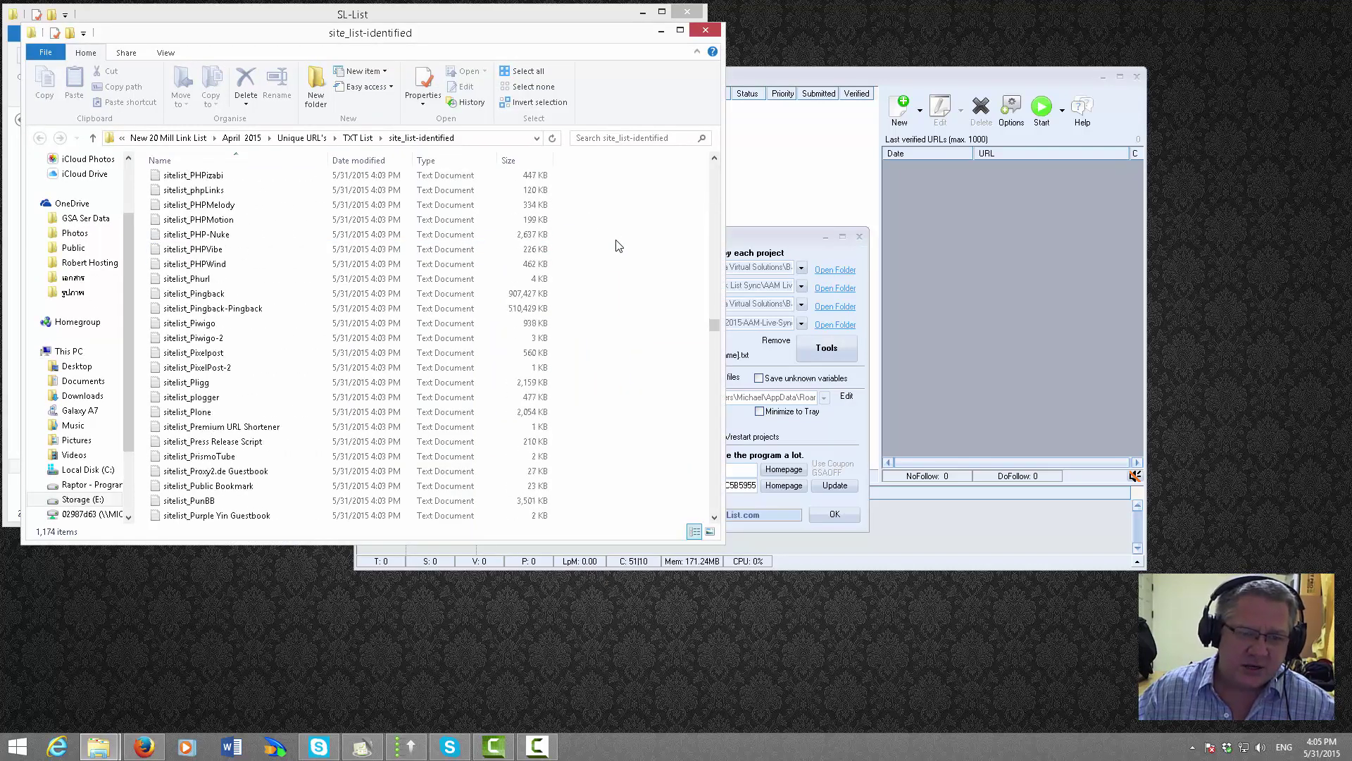
pyautogui.scroll(-1, 616, 250)
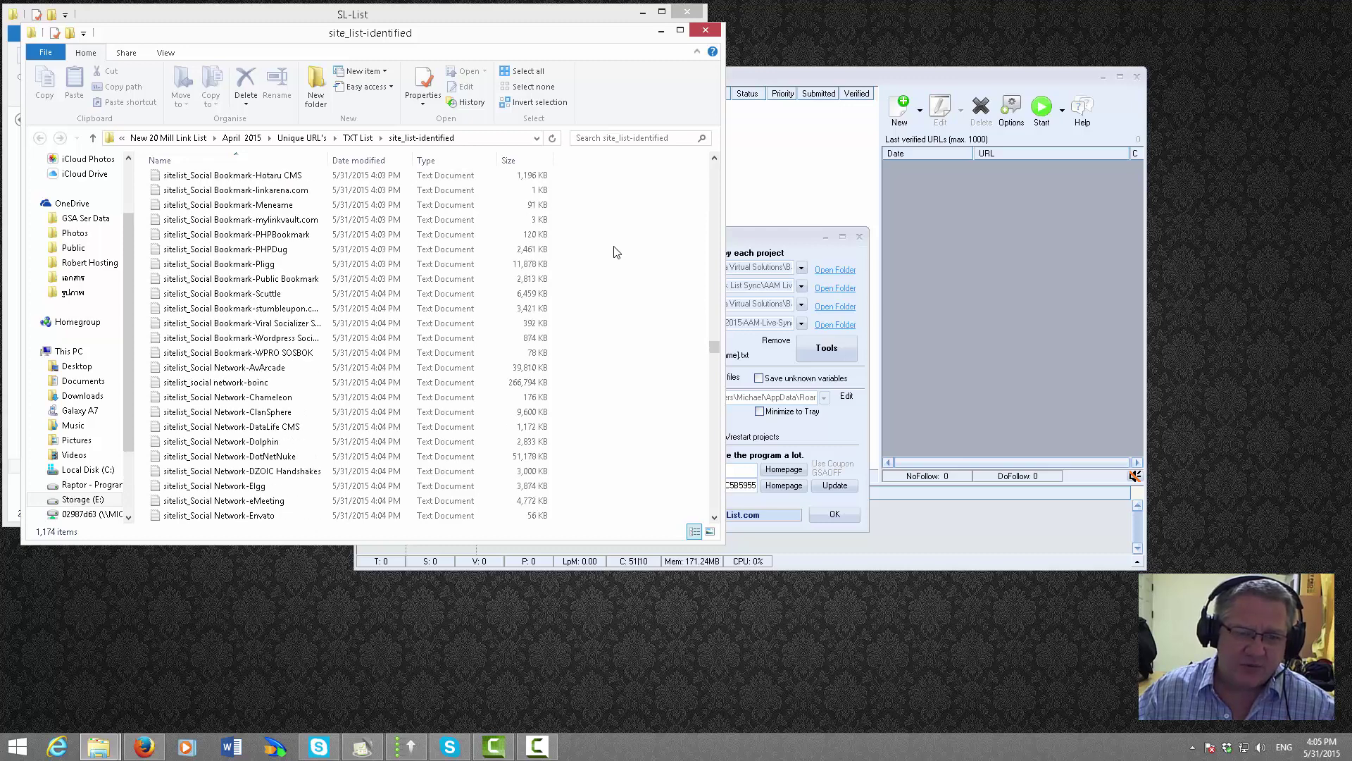
pyautogui.scroll(-15, 616, 252)
pyautogui.scroll(20, 616, 252)
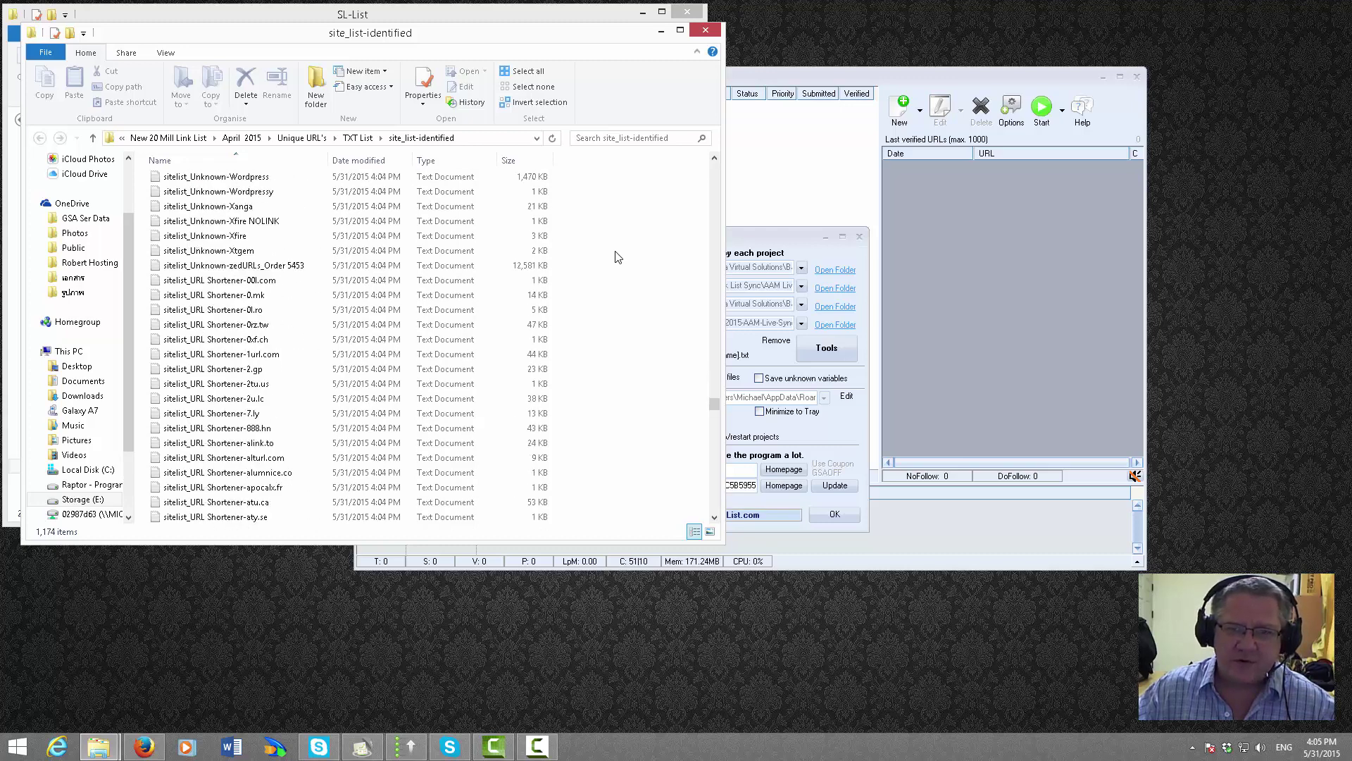
pyautogui.click(705, 29)
# - Go up to New 20 Mill Link List, then into May 2015 and its New folder
pyautogui.click(277, 282)
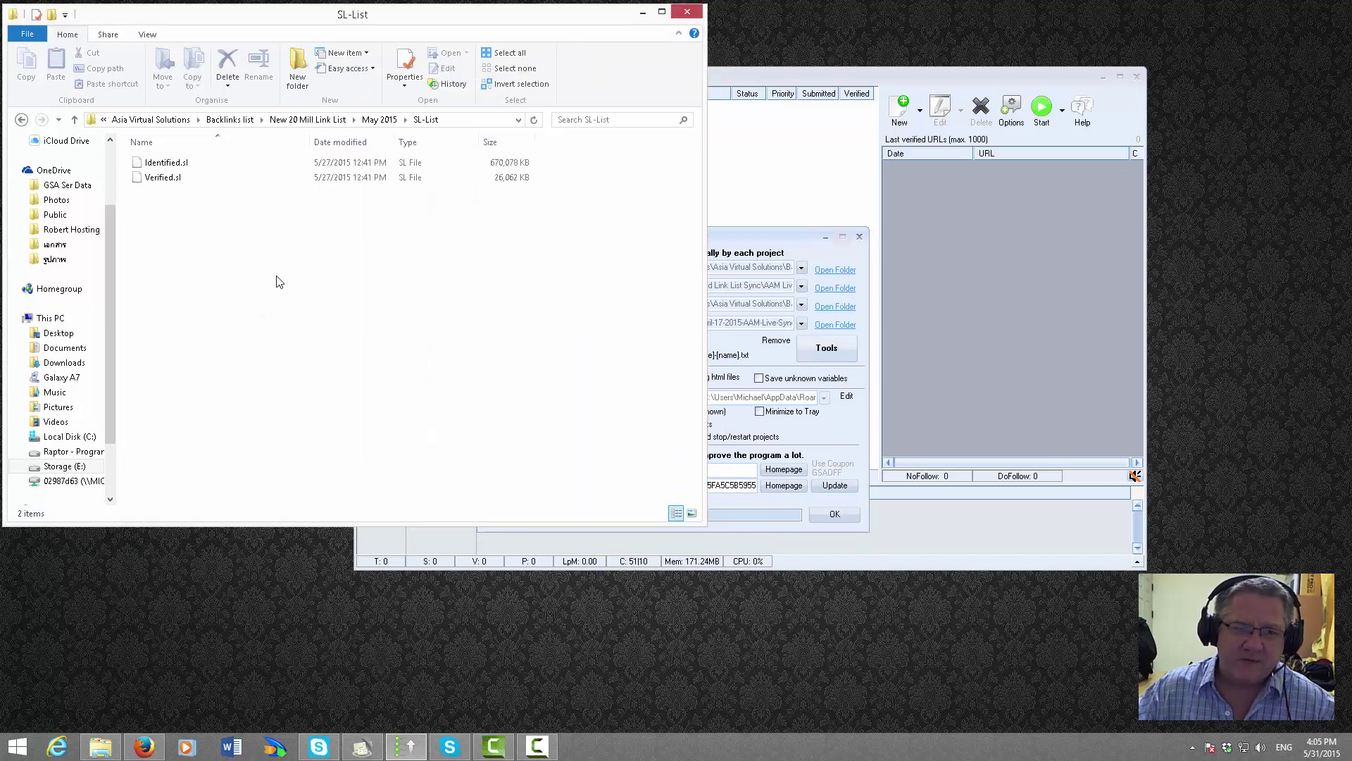
pyautogui.click(308, 120)
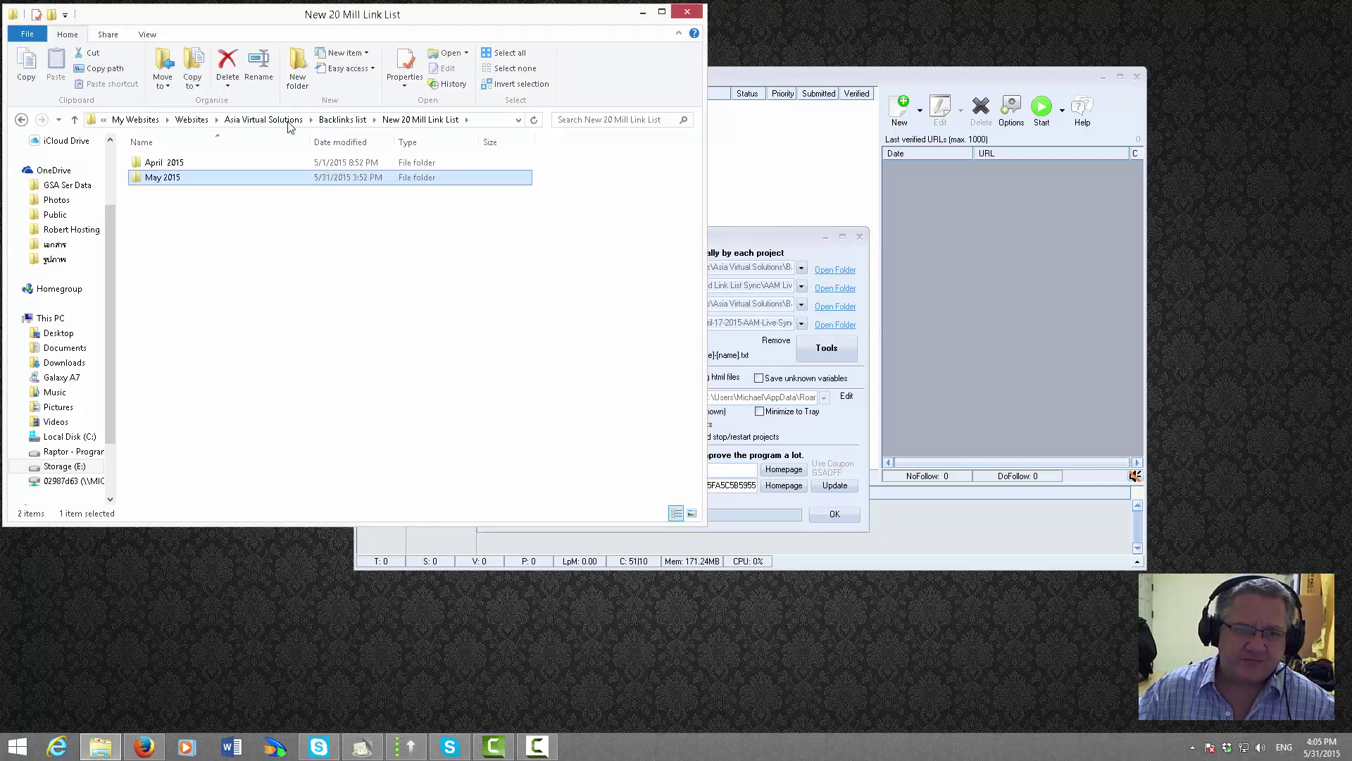
pyautogui.doubleClick(139, 179)
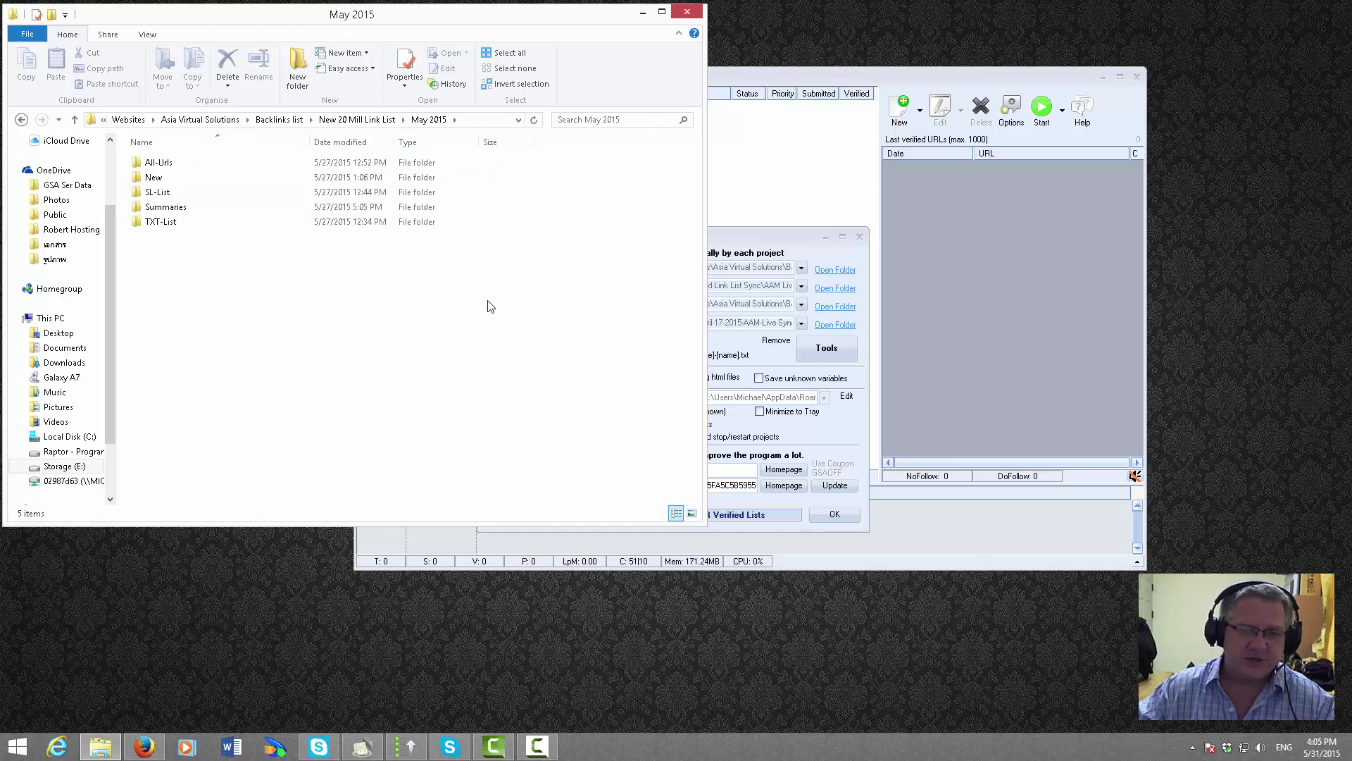
pyautogui.click(156, 182)
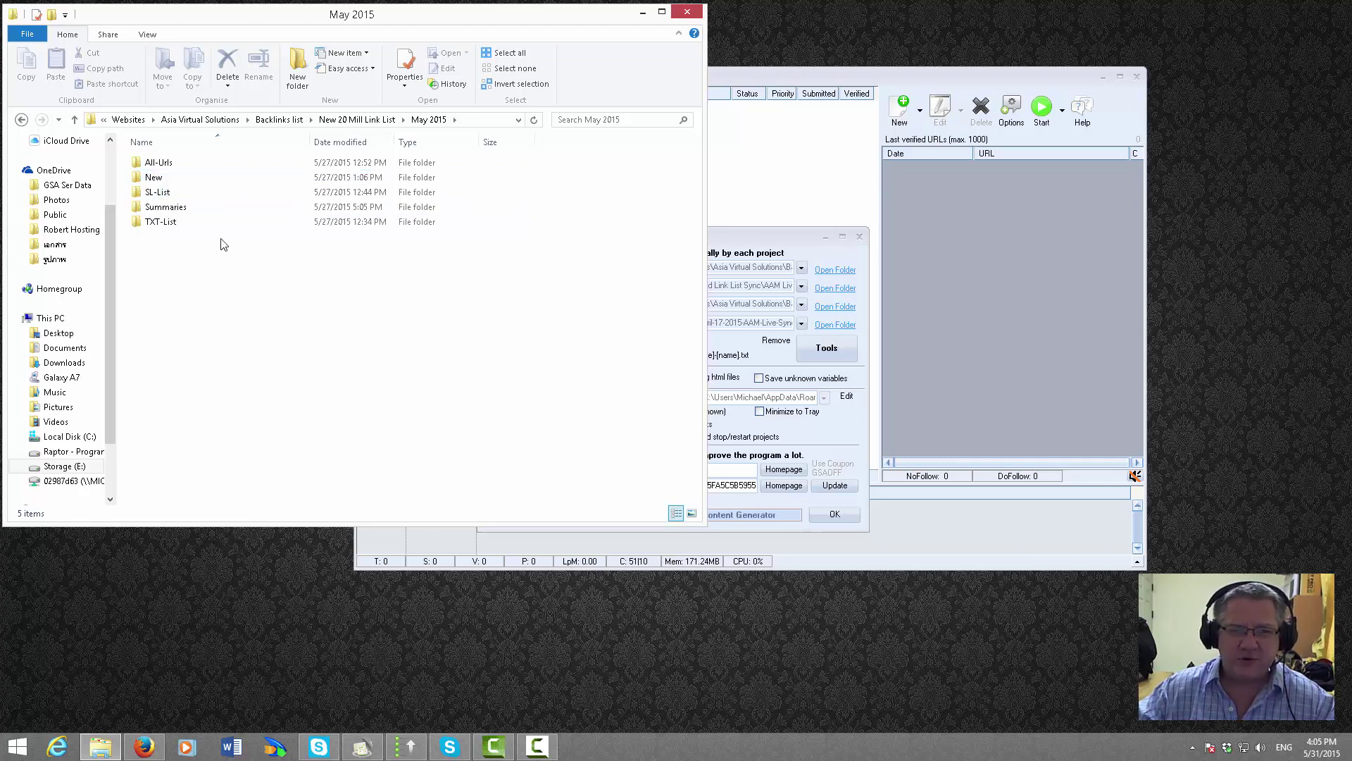
pyautogui.click(158, 179)
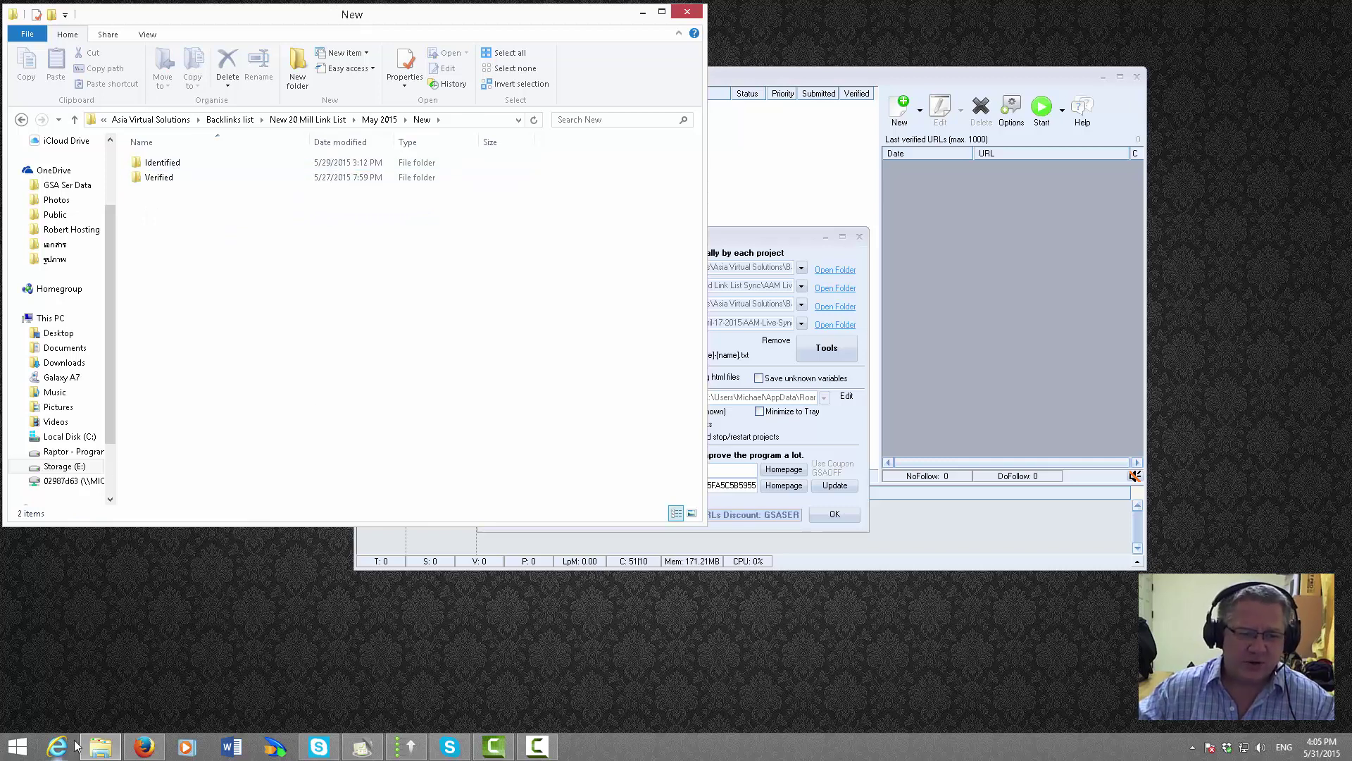
# - Check the May 2015 New Links downloads page in Firefox, then return to GSA's Settings
pyautogui.click(144, 749)
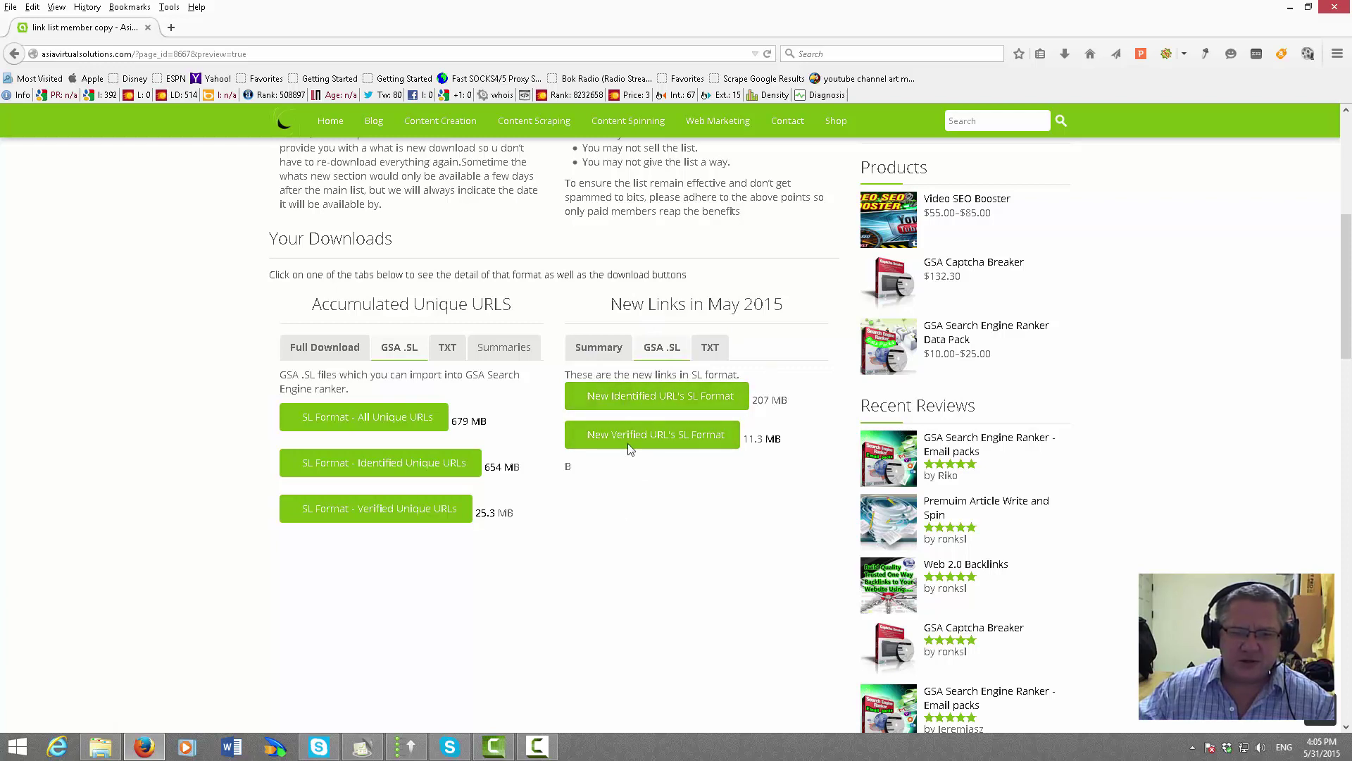
pyautogui.click(418, 739)
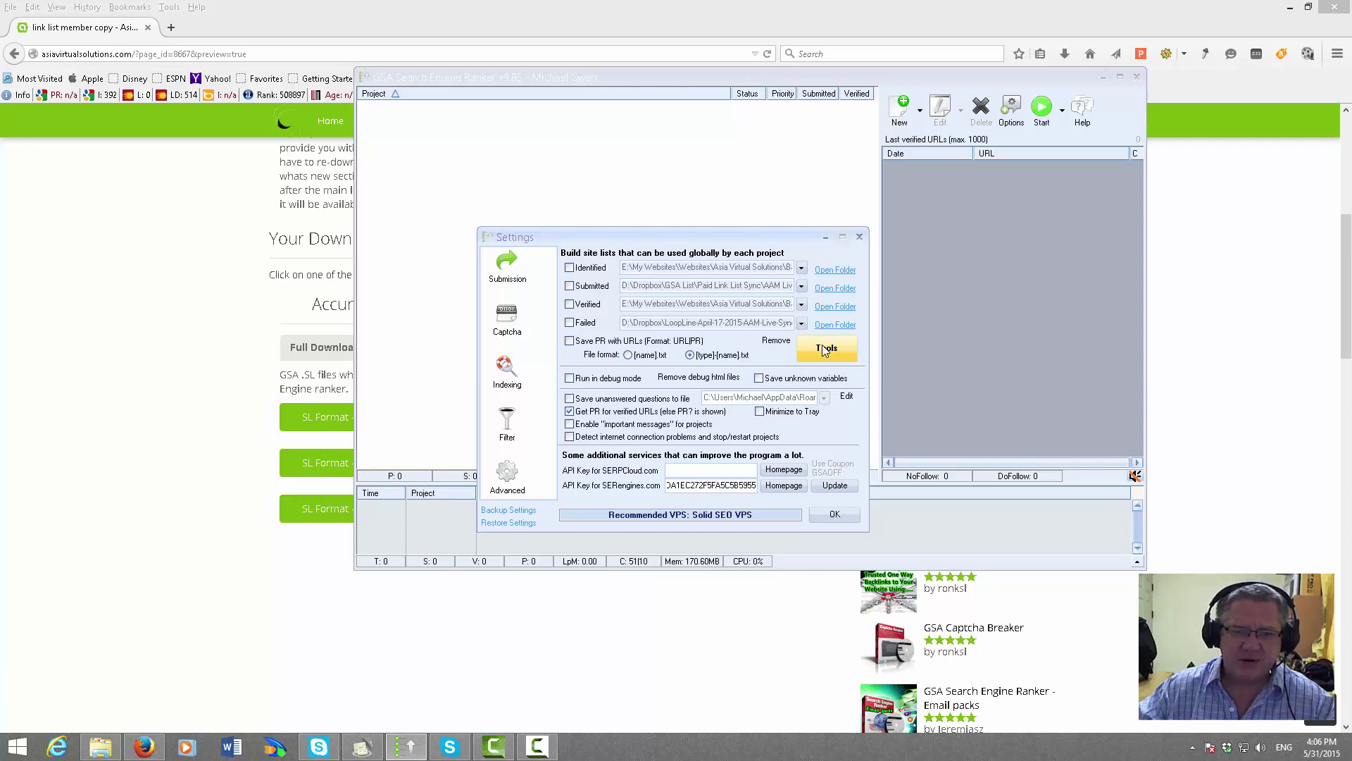
pyautogui.click(164, 335)
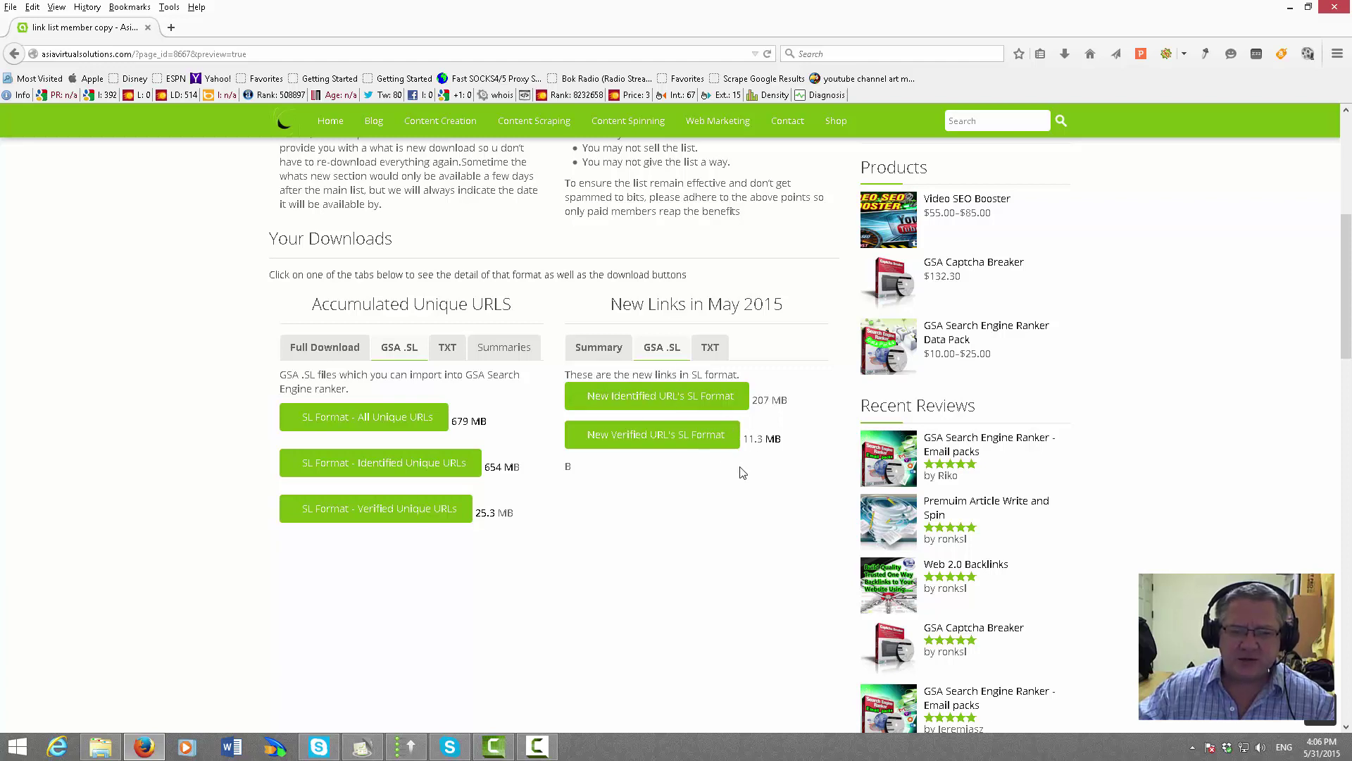
pyautogui.click(406, 746)
pyautogui.click(718, 355)
# - Remove duplicate URLs from all files in the Identified and Verified lists, excluding Submitted and Failed
pyautogui.click(827, 347)
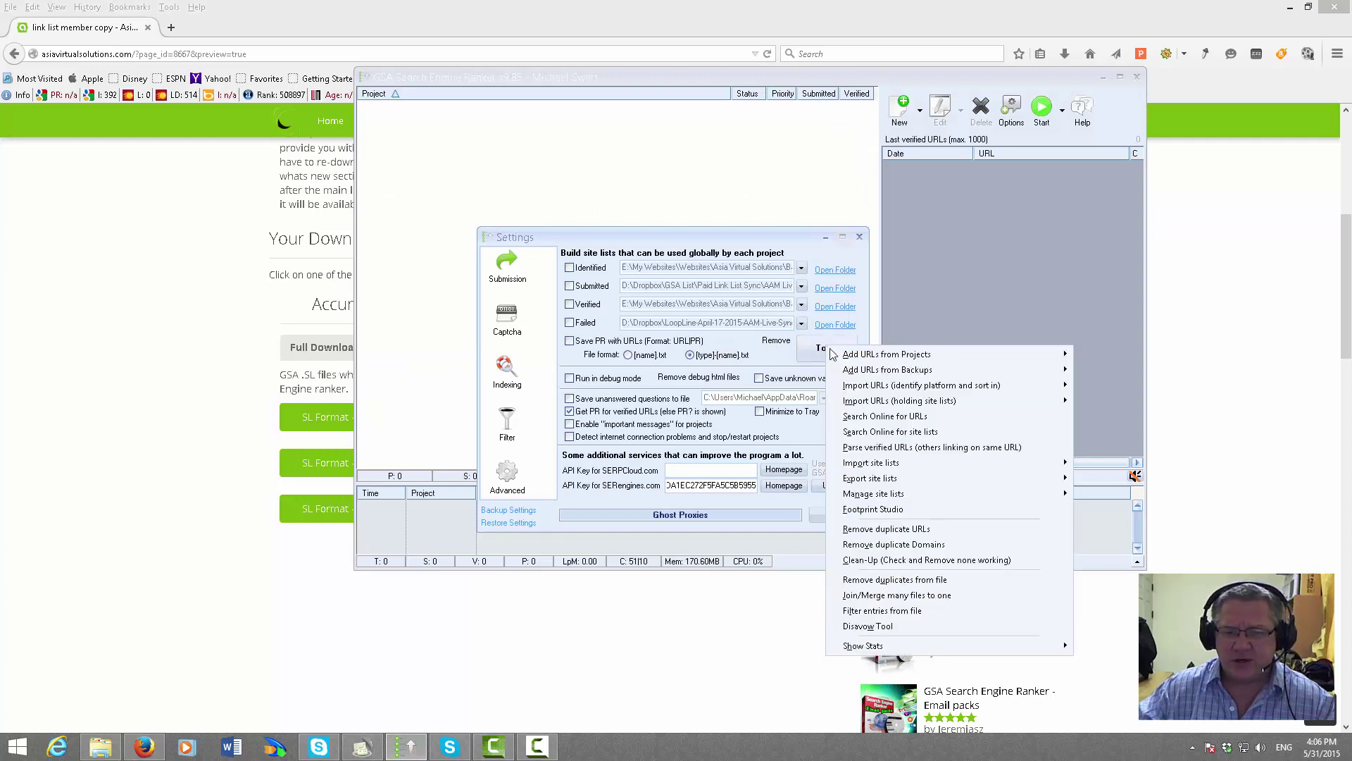
pyautogui.click(931, 530)
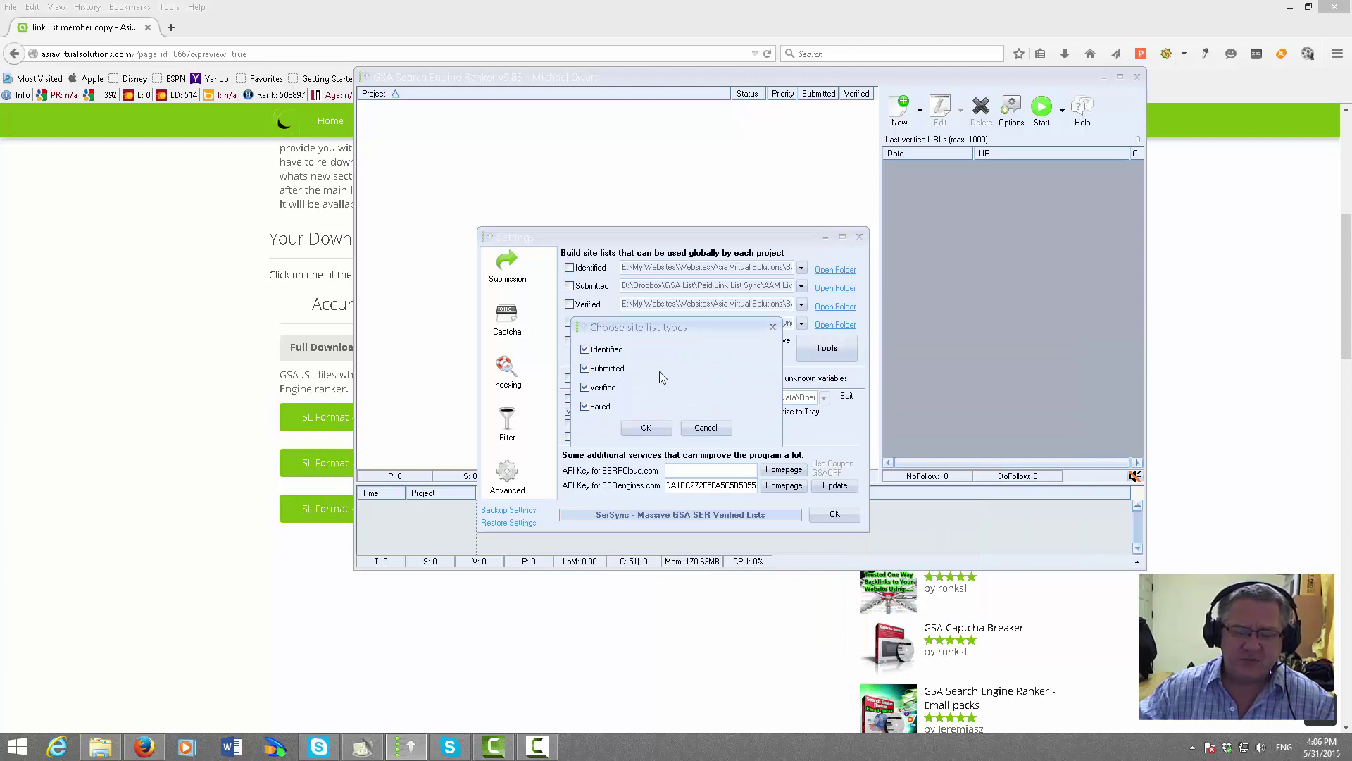
pyautogui.click(585, 368)
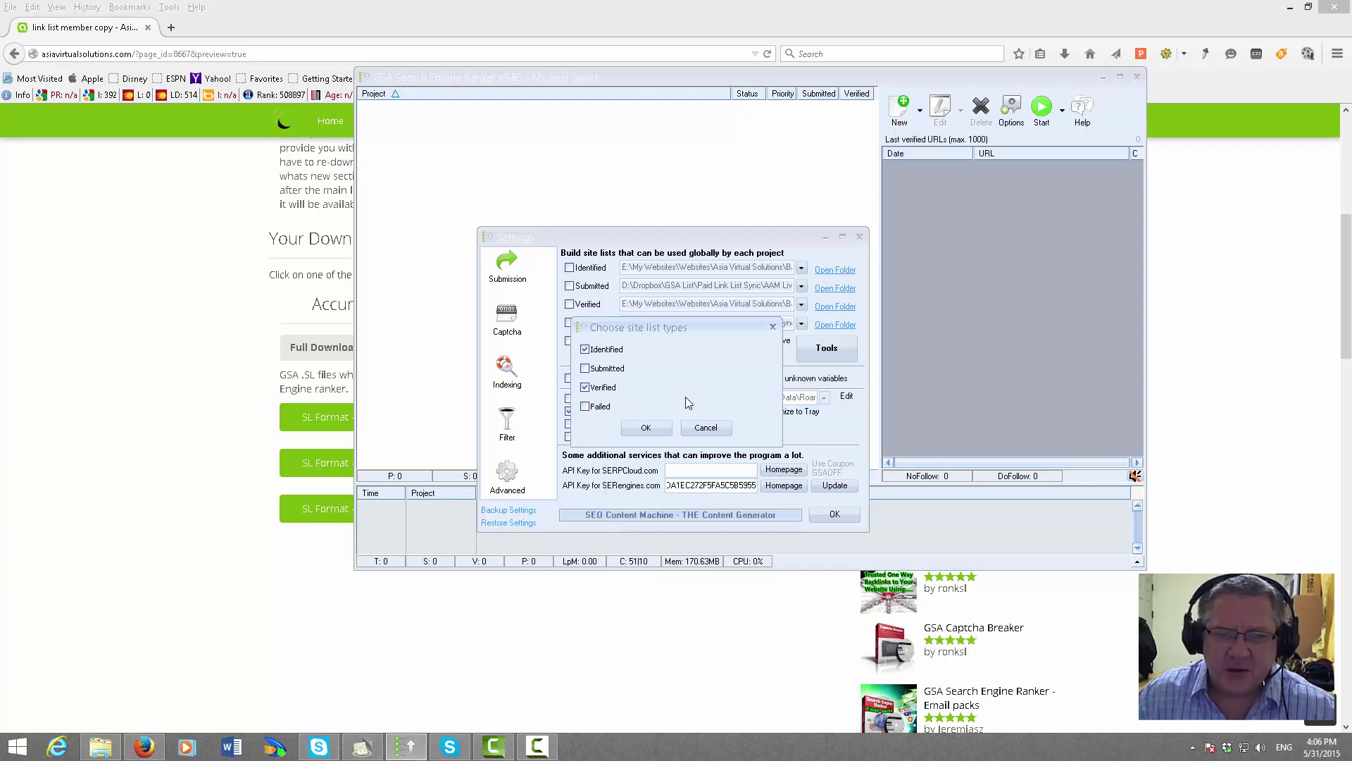
pyautogui.click(646, 427)
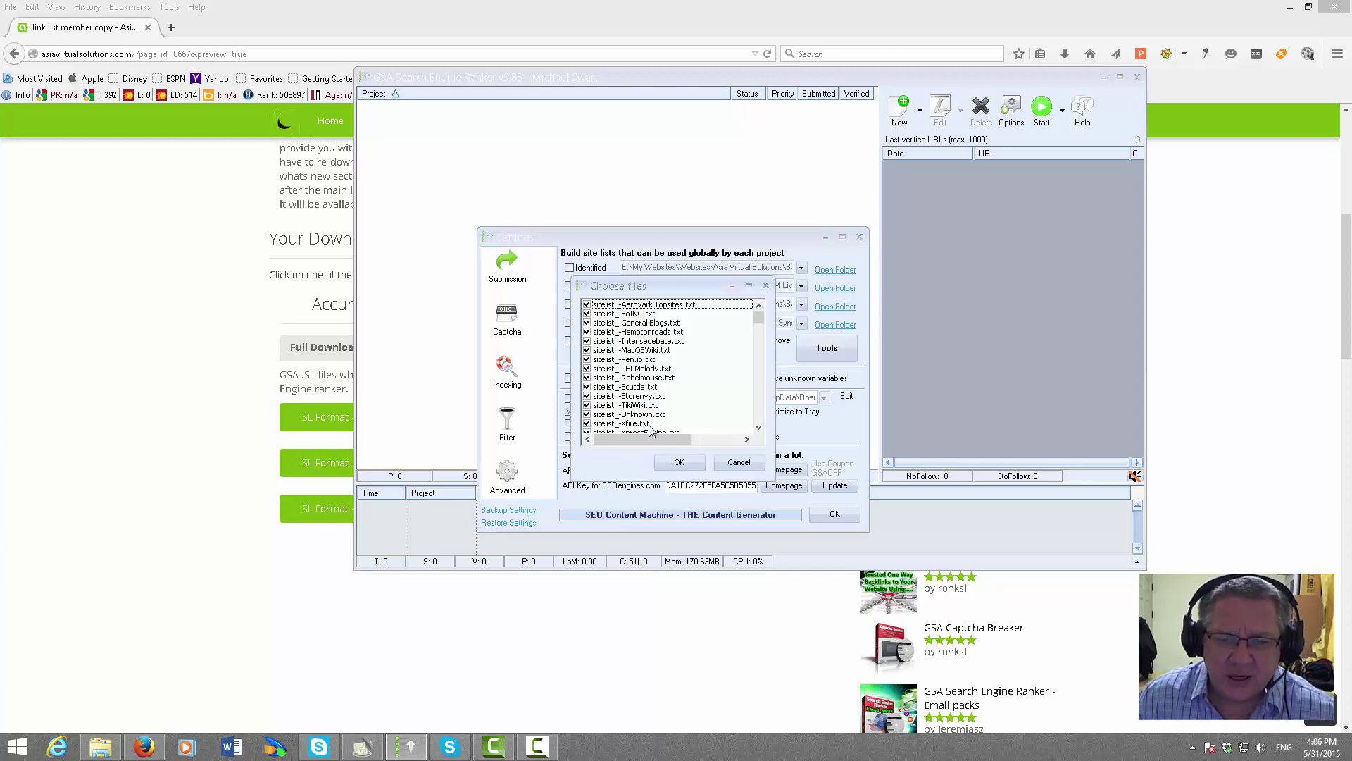
pyautogui.rightClick(703, 343)
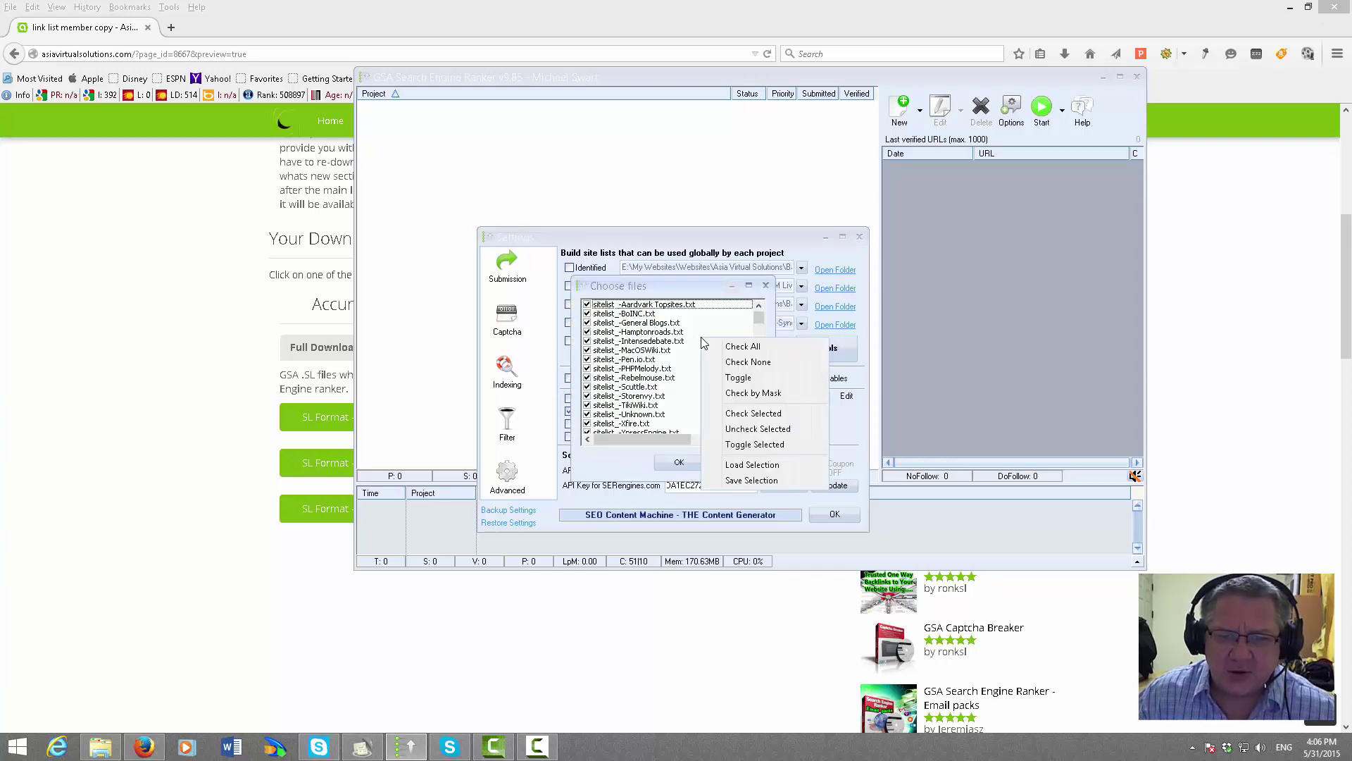
pyautogui.click(753, 347)
pyautogui.click(679, 462)
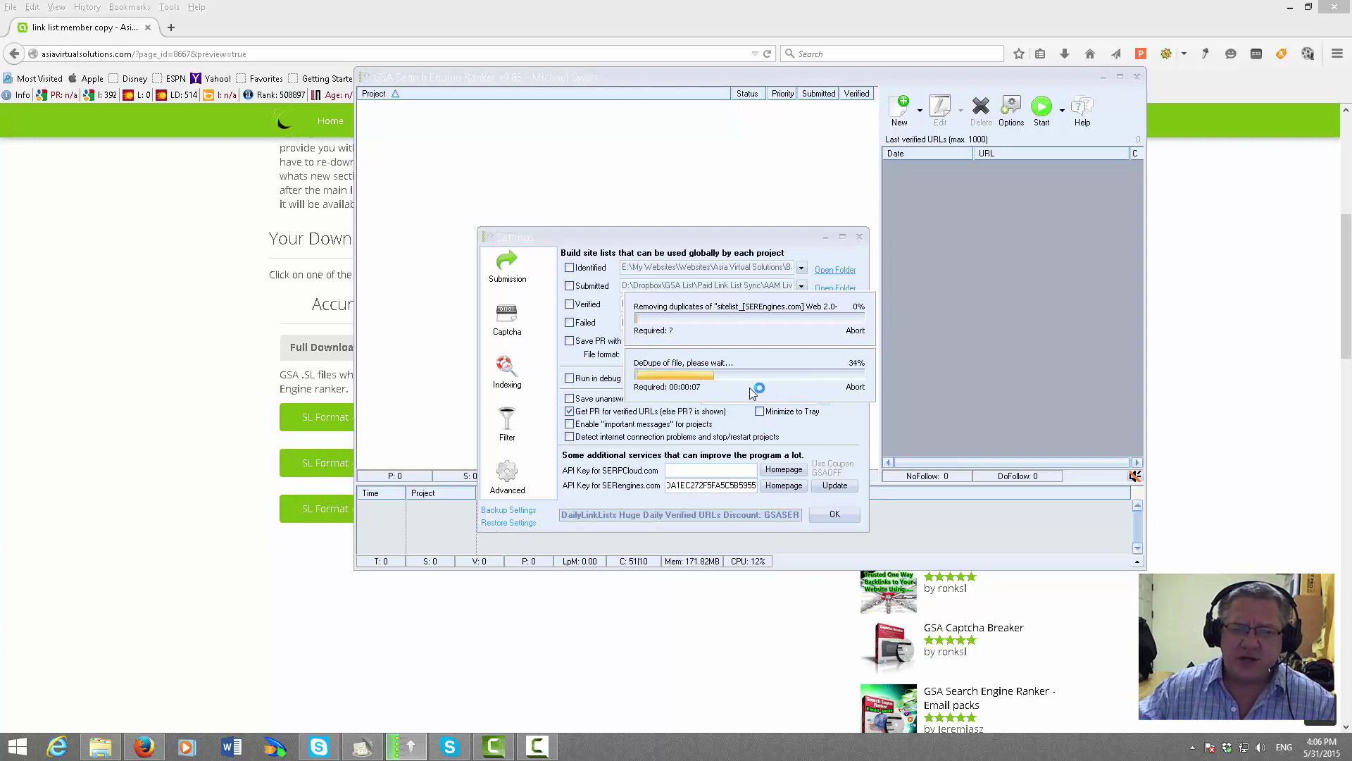
# - Return to the Asia Virtual Solutions member page in Firefox and view its list update dates
pyautogui.click(169, 454)
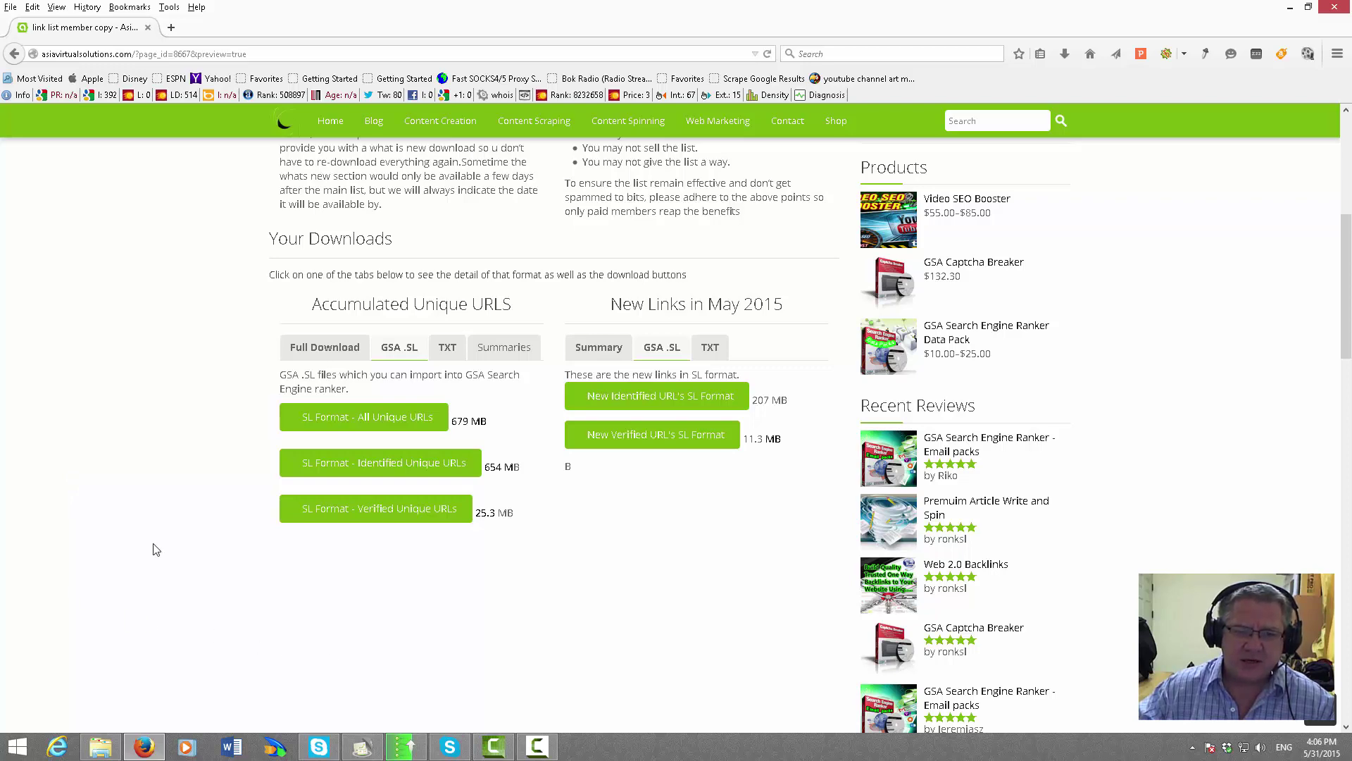
pyautogui.scroll(3, 156, 549)
pyautogui.scroll(3, 156, 549)
pyautogui.scroll(-6, 156, 551)
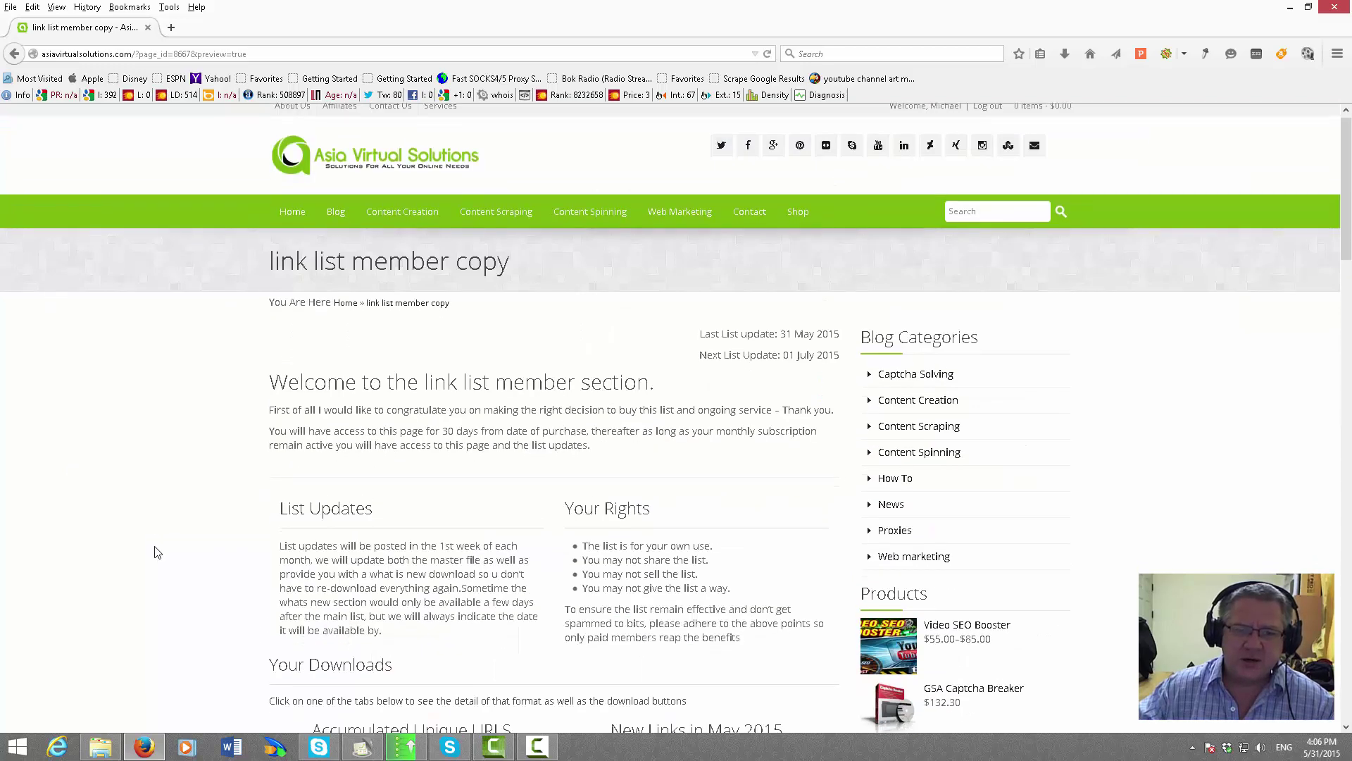